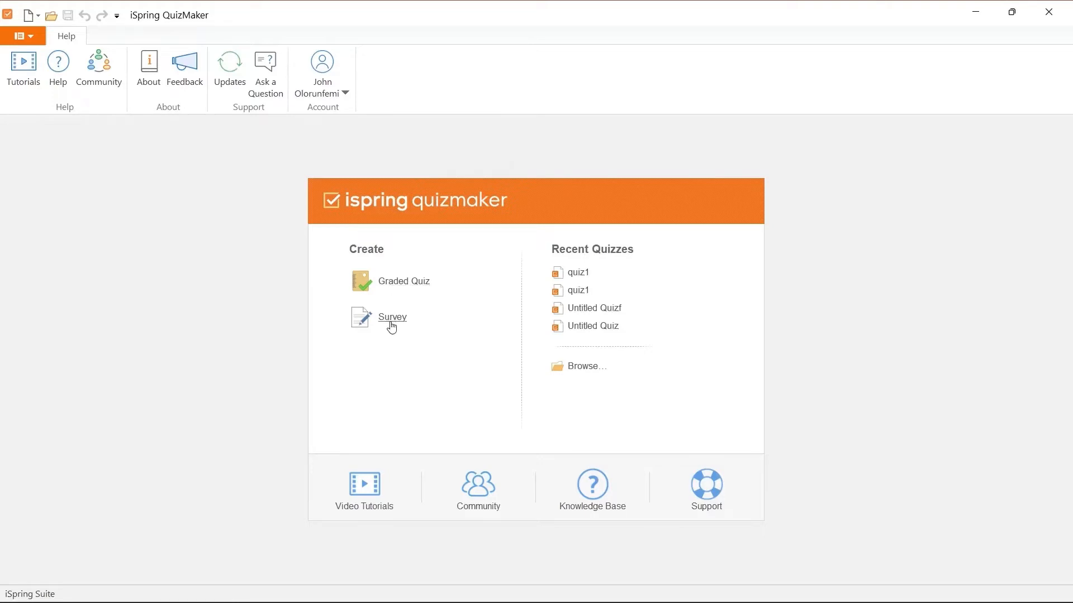
- Create a new graded quiz and add a Multiple Response question to it
left_click(393, 285)
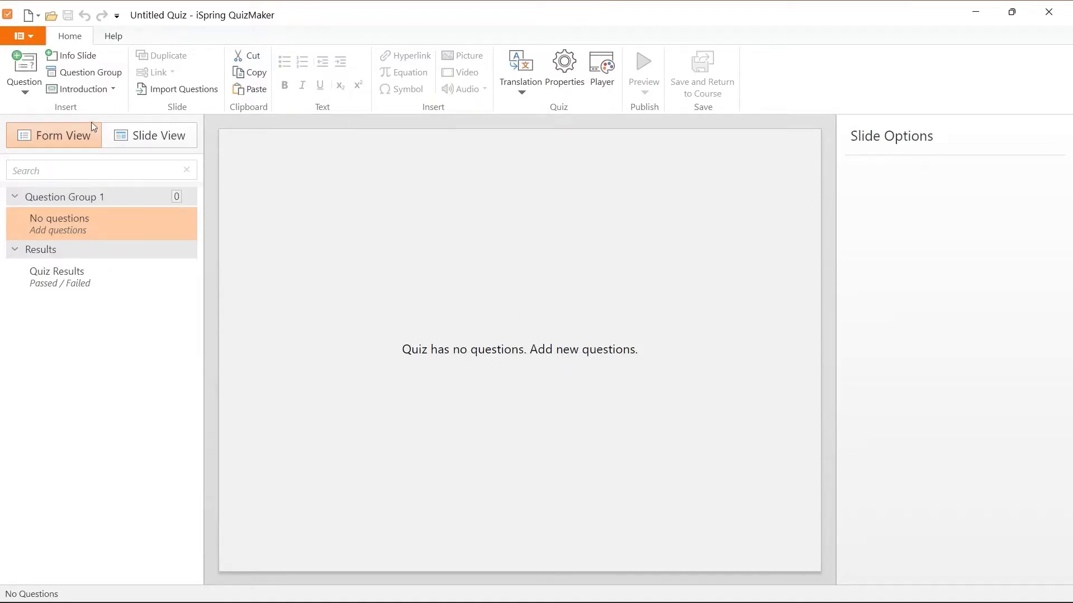
left_click(25, 95)
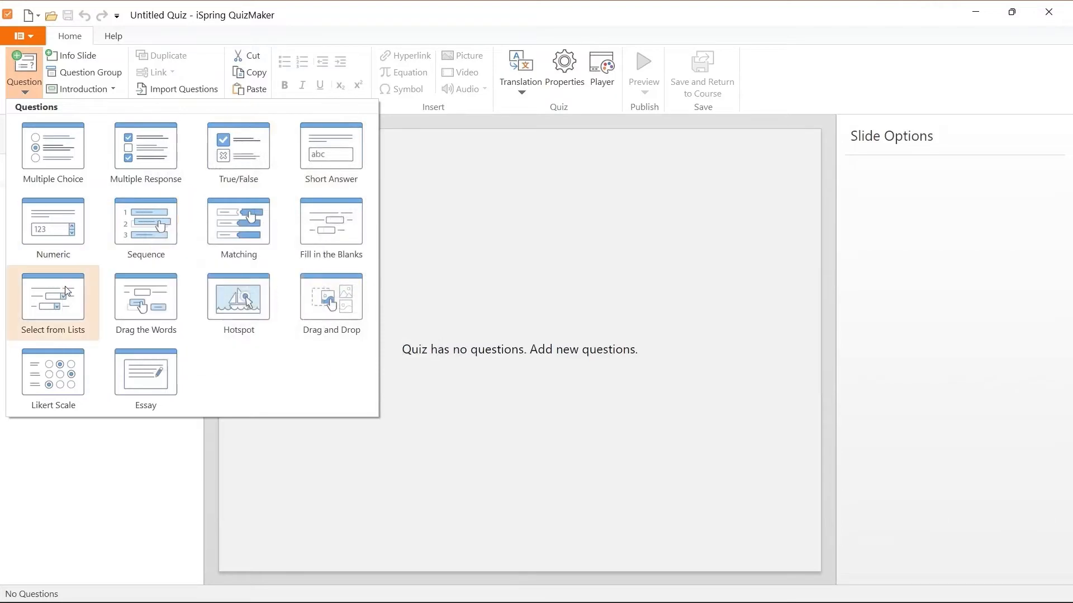
left_click(158, 156)
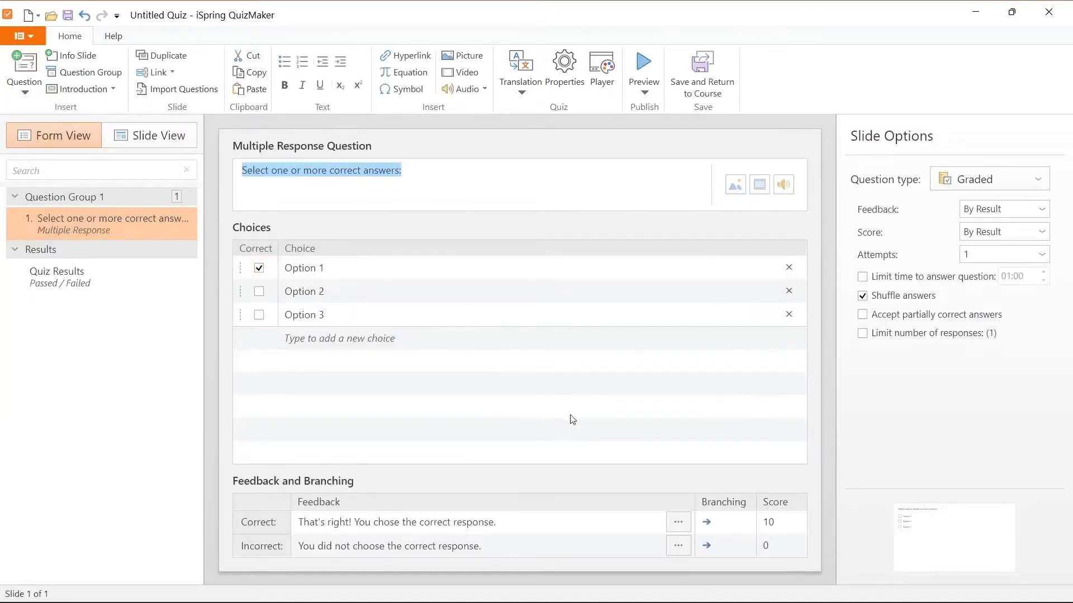
- Replace the question text with "Which of the following visual elements are included in a design system? Select all that apply."
left_click(336, 181)
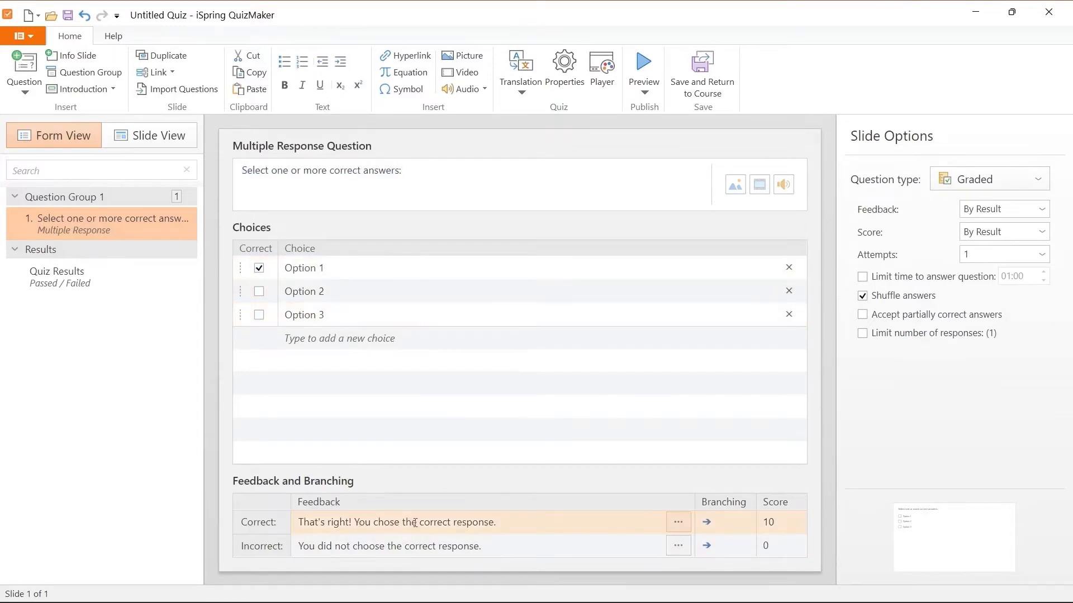
triple_click(402, 170)
type("Which of the following visual elements are included in a design system? Select all that apply.")
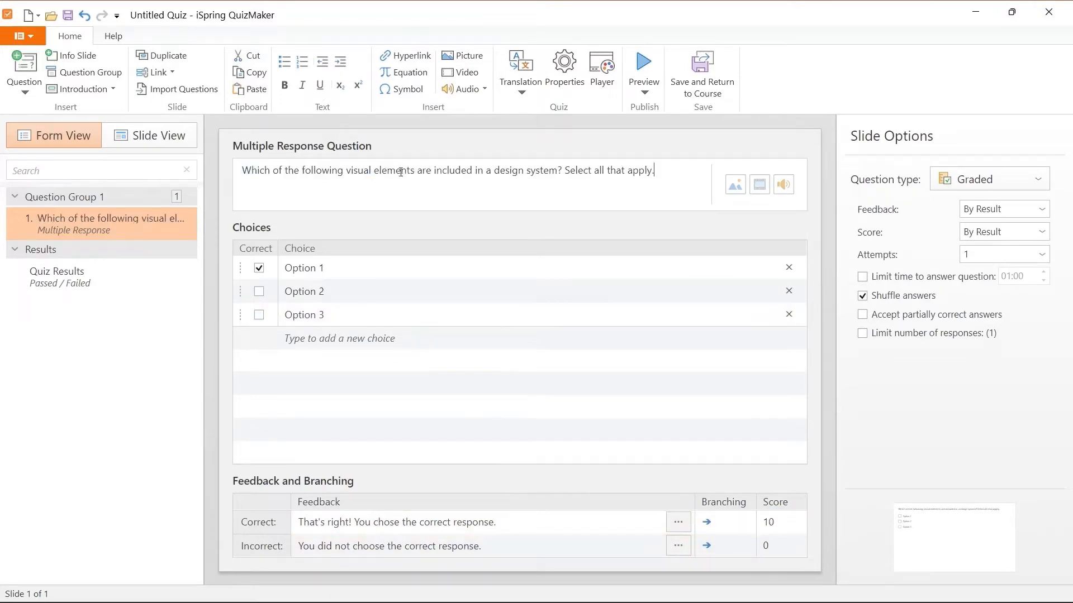
- Fill in the four answer choices in order as Iconography, Wireframes, Typography and Color
left_click(316, 267)
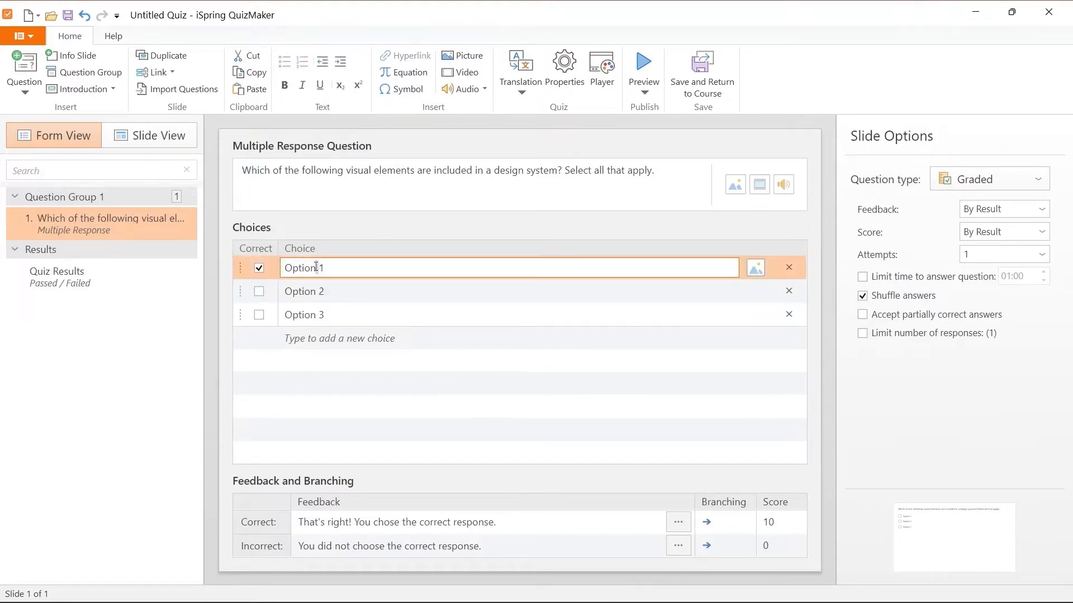
double_click(316, 267)
type("Iconography")
left_click(302, 290)
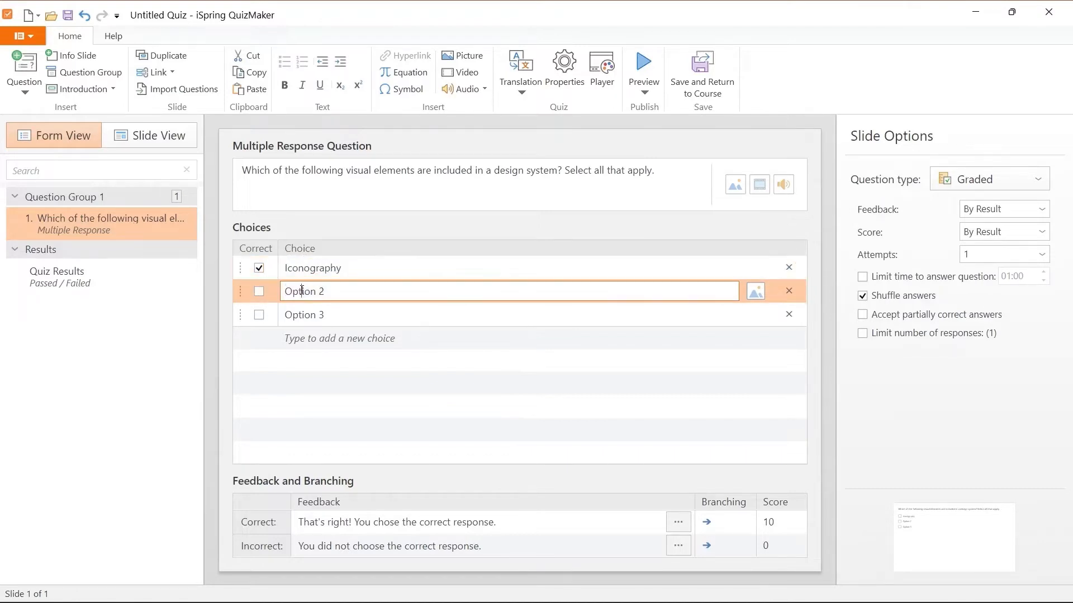
double_click(302, 291)
type("Wireframes")
left_click(301, 322)
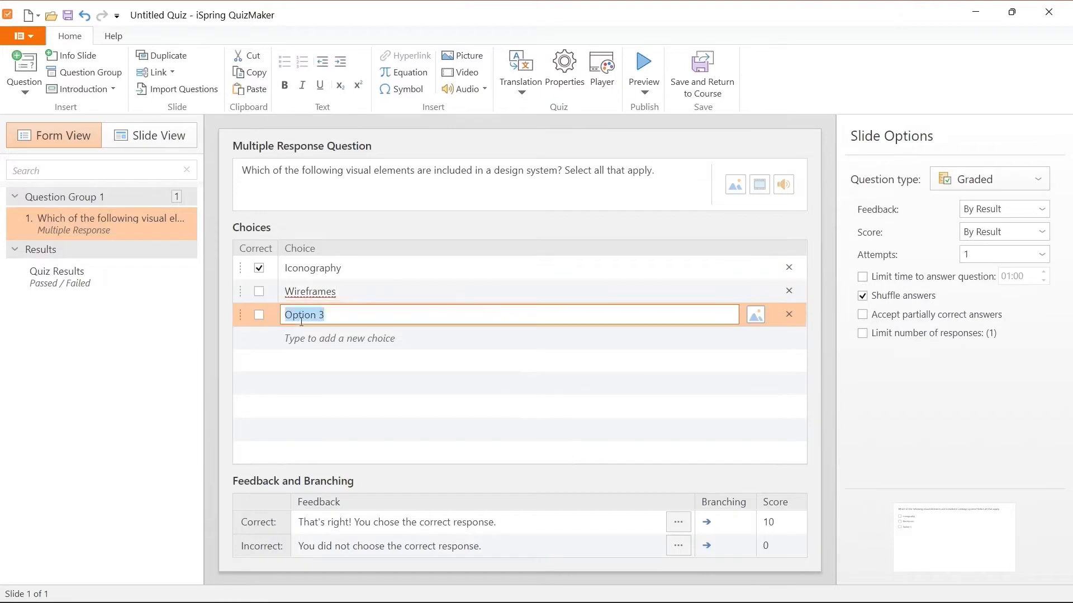
type("Typography")
left_click(318, 339)
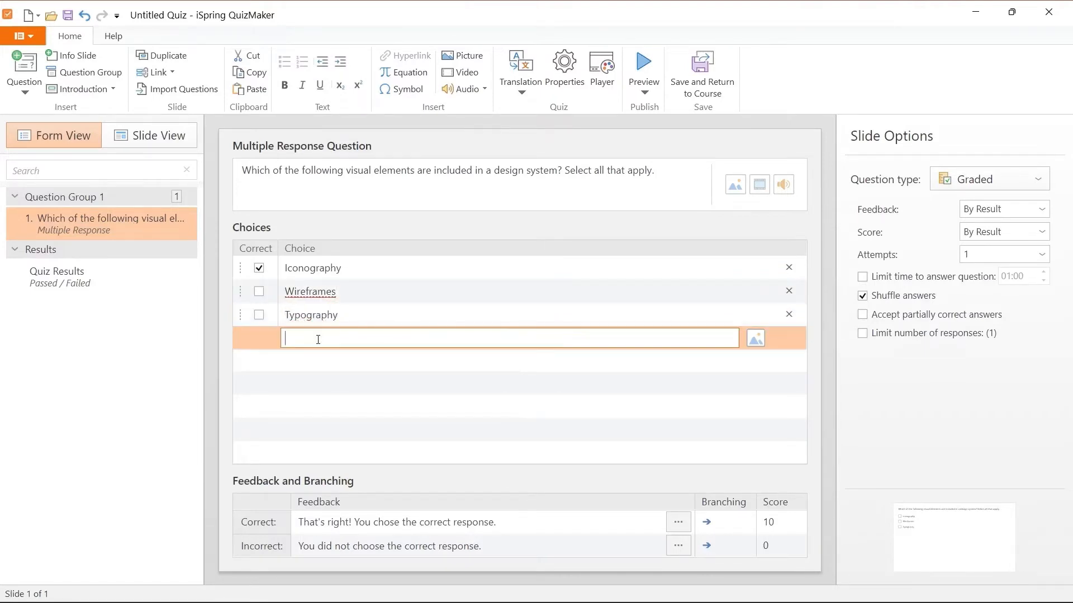
type("Color")
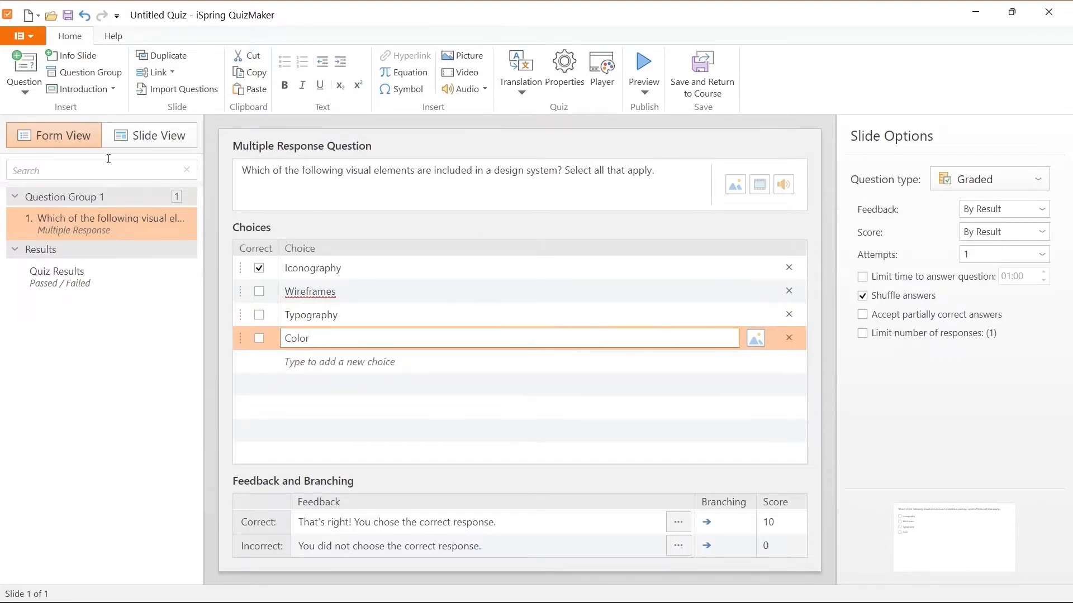
left_click(81, 89)
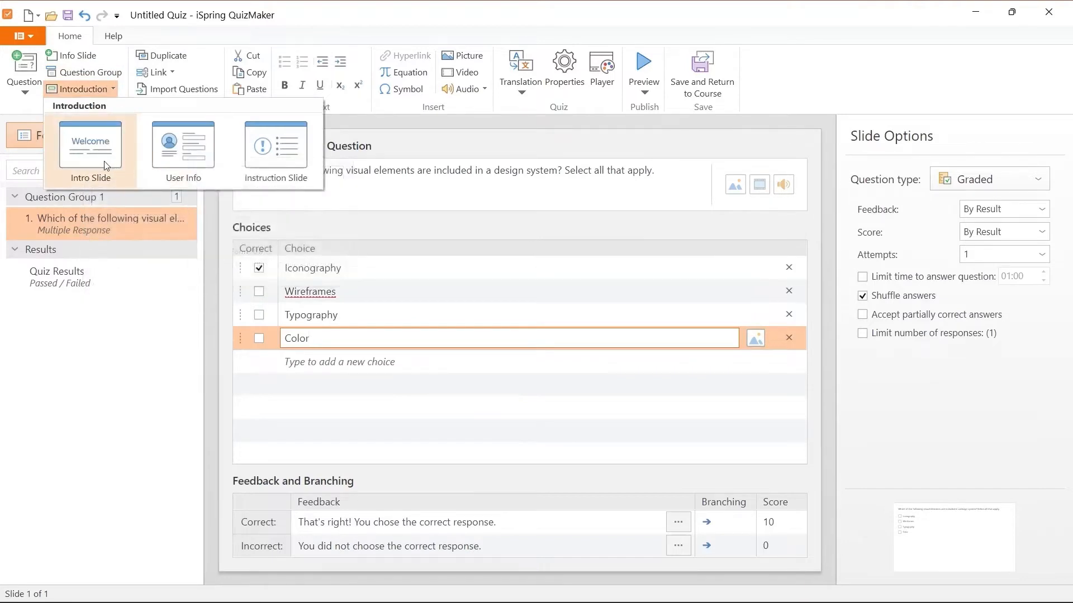
left_click(123, 337)
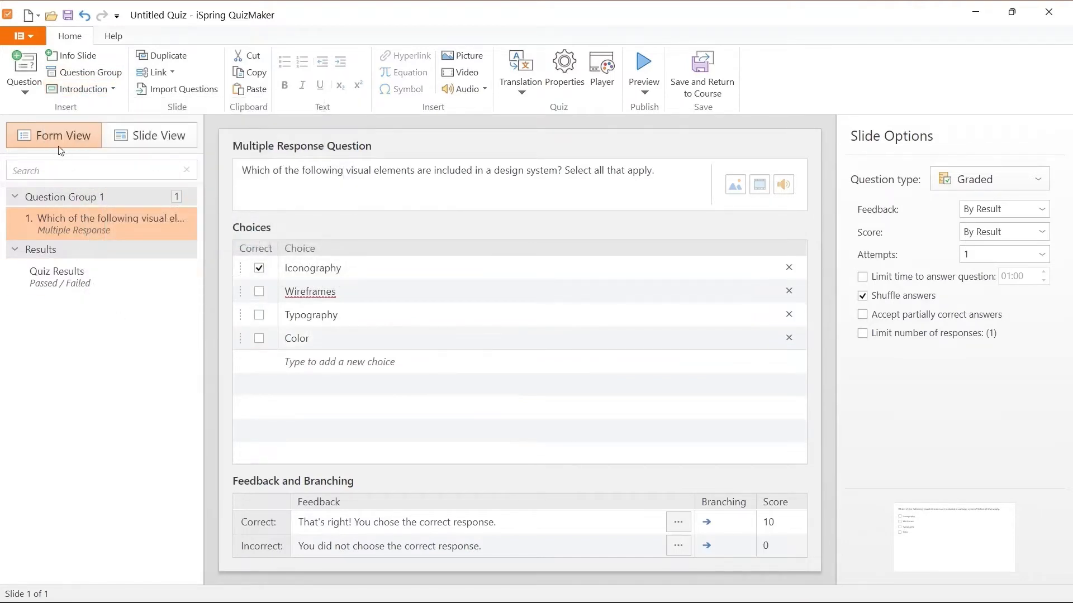
- Switch to Slide View, inspect the Results slide and return to the question slide
left_click(149, 137)
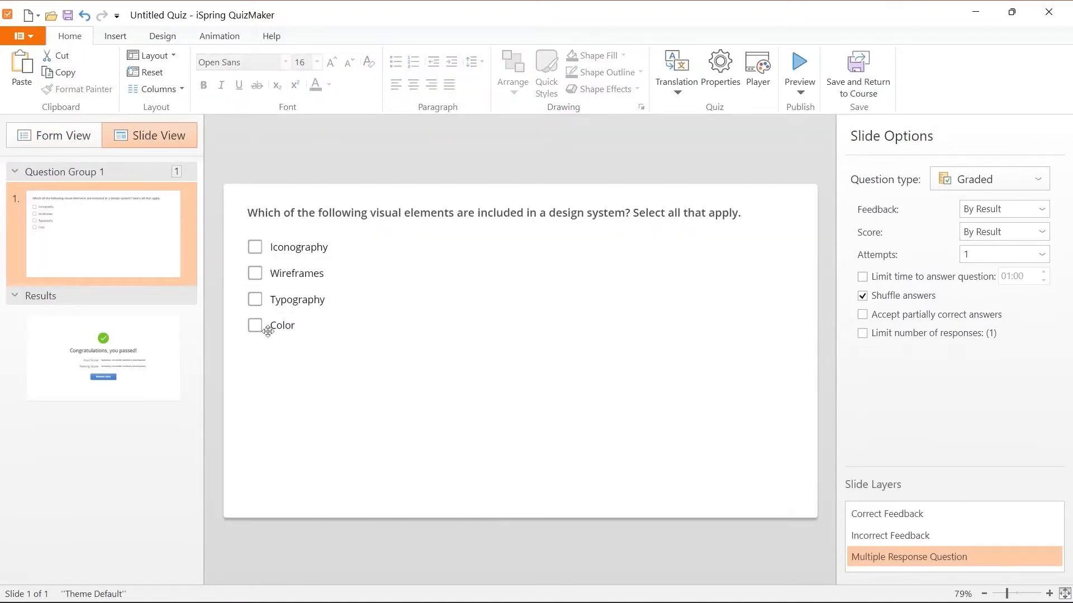
left_click(128, 355)
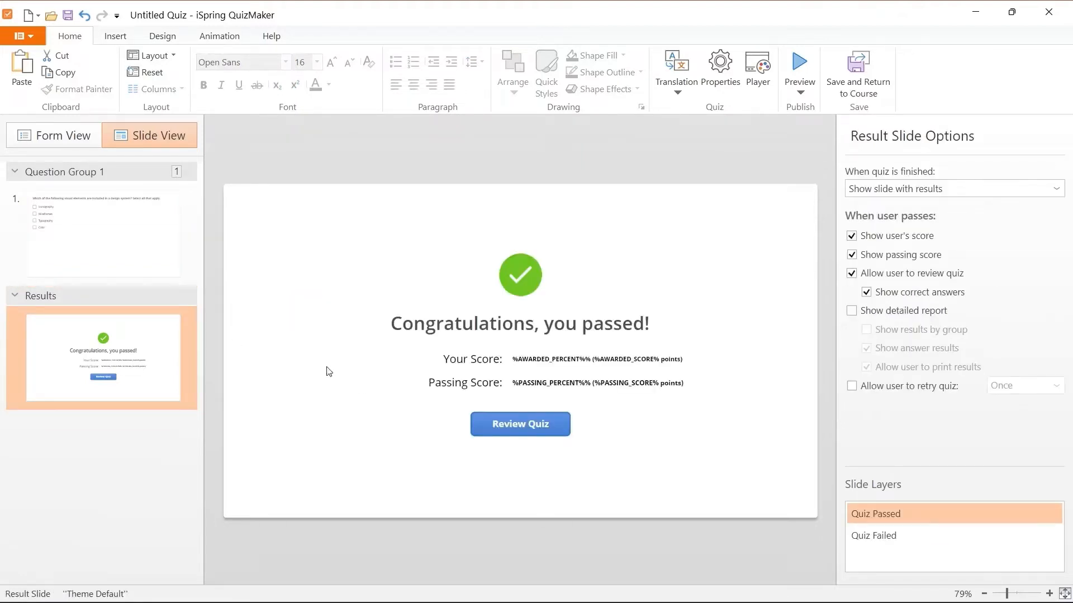
left_click(118, 241)
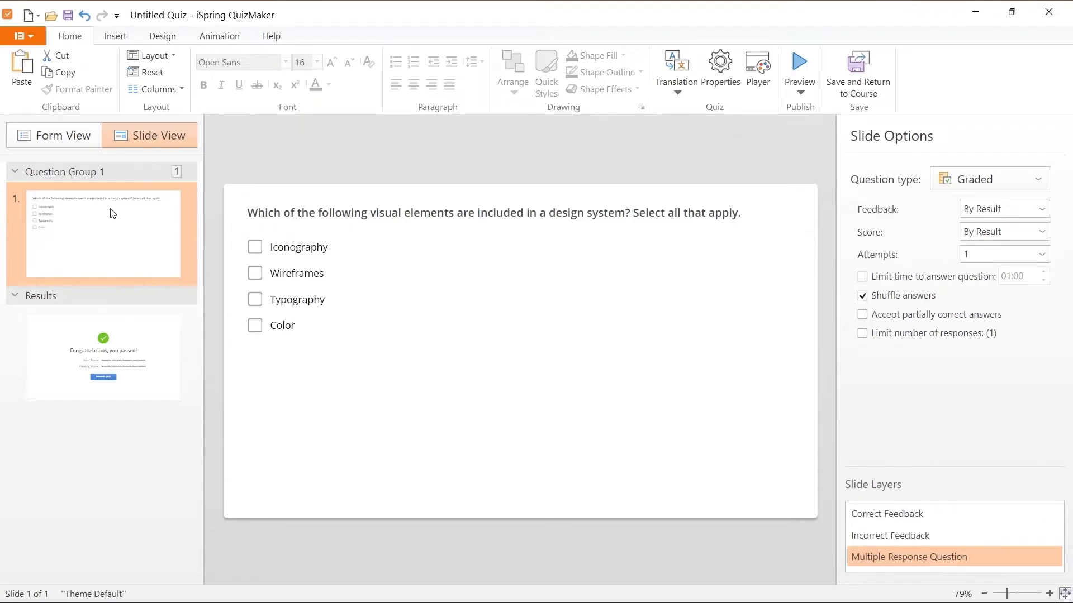
- Apply the Corner Light Blue Abstract theme to the quiz slides
left_click(162, 36)
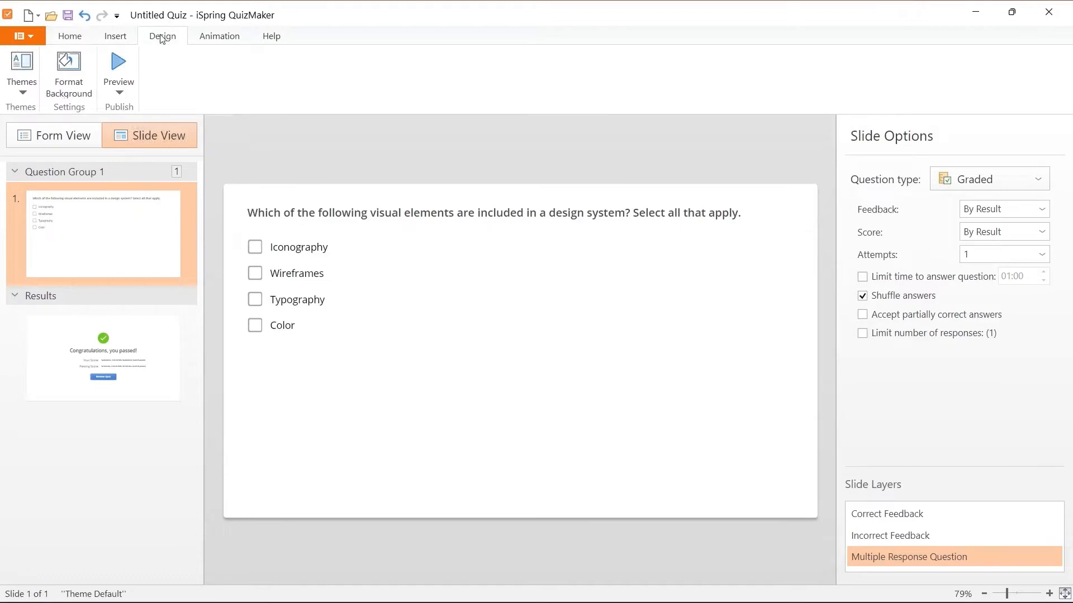
left_click(22, 92)
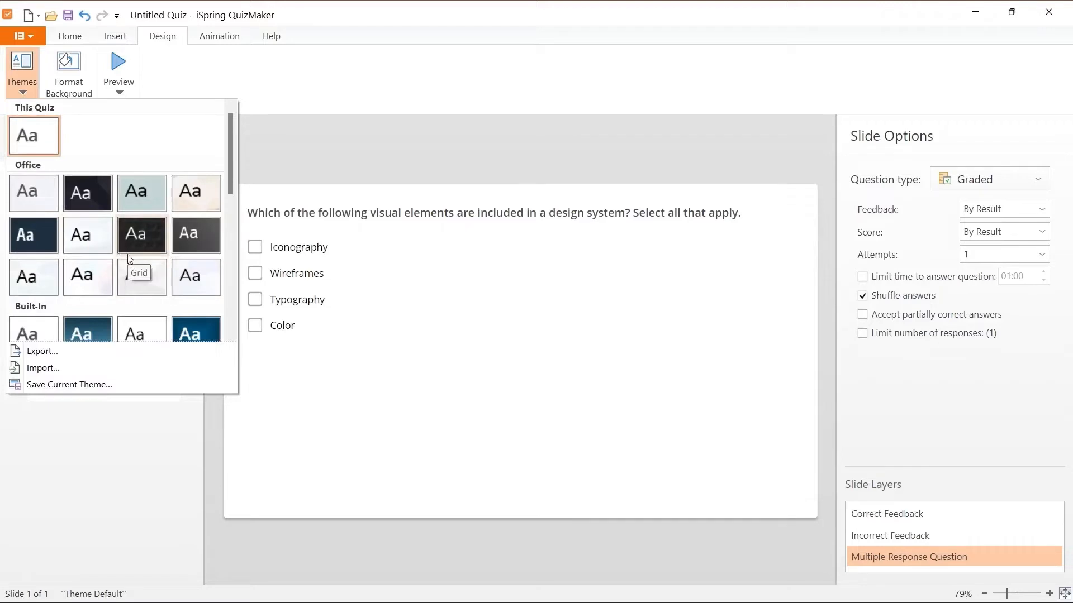
scroll(121, 257, "down", 1)
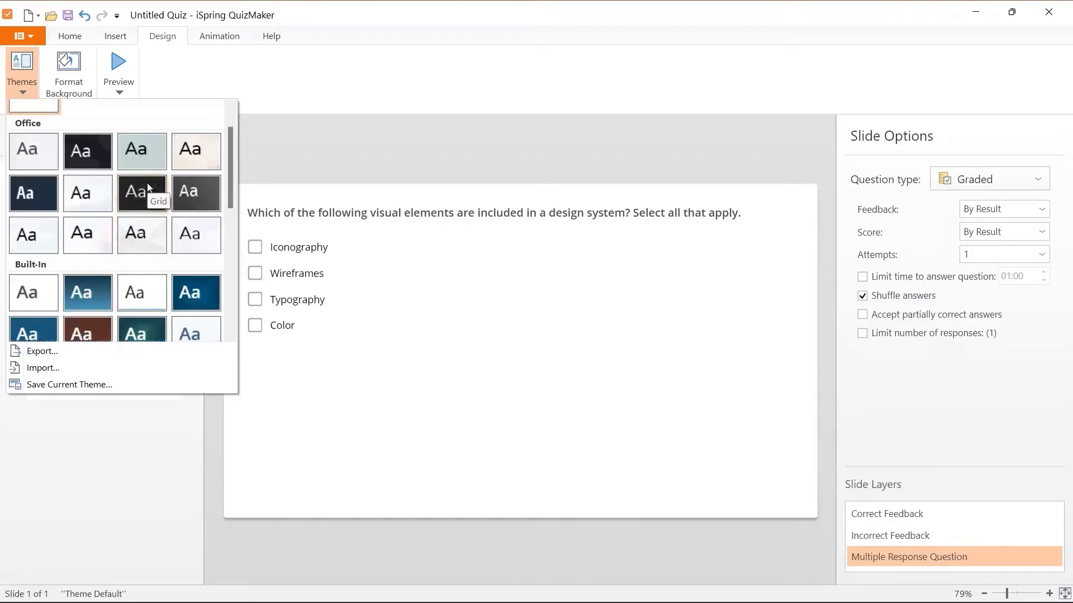
left_click(196, 206)
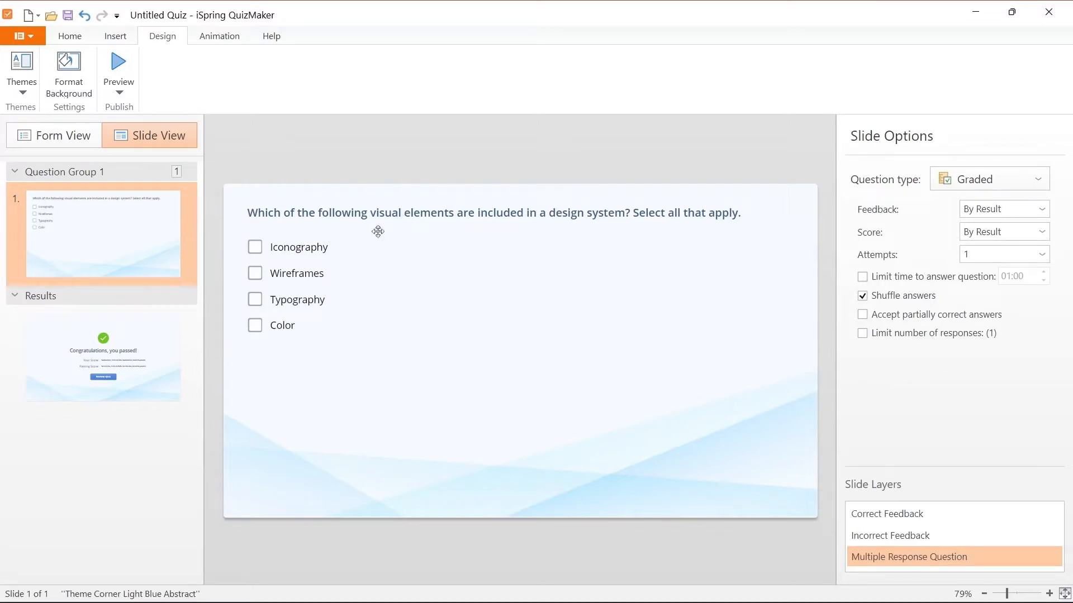
- Shrink the answer choices box to fit its four options and move it down and to the right on the slide
left_click(314, 262)
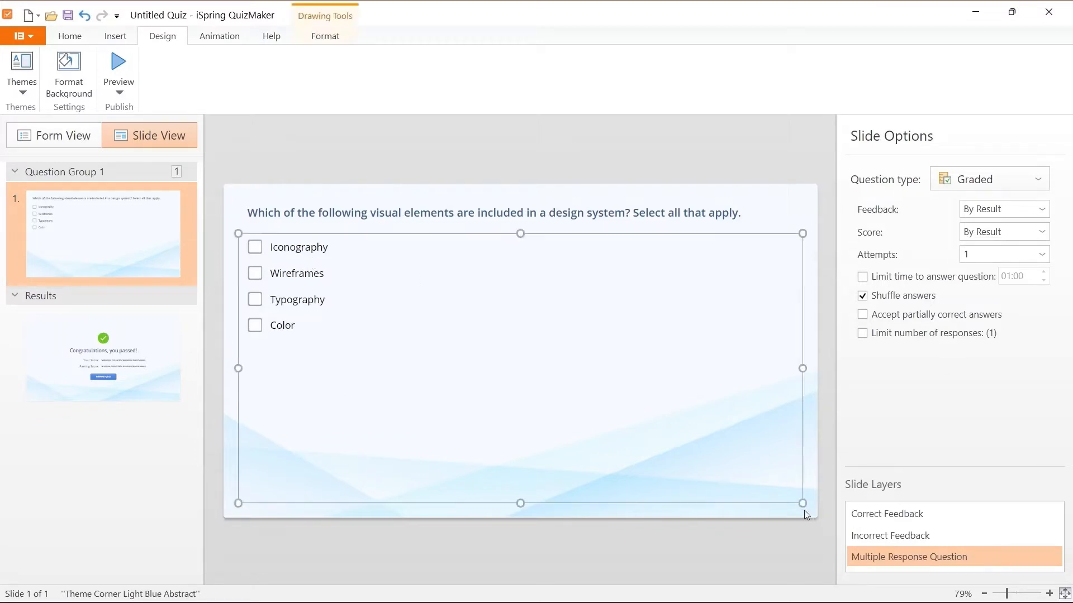
left_click_drag(803, 503, 445, 342)
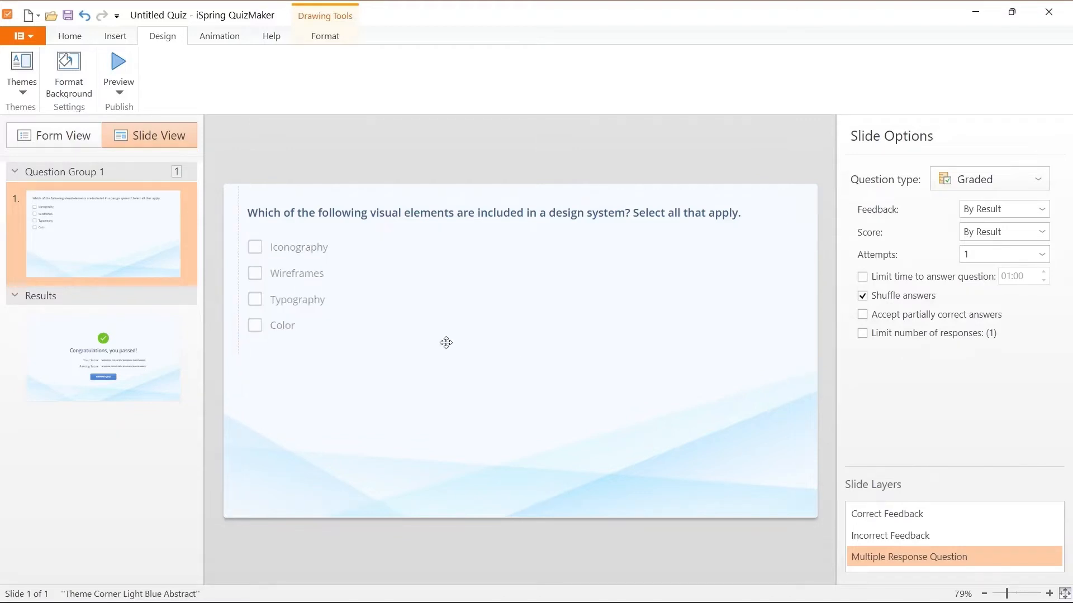
left_click_drag(316, 274, 369, 357)
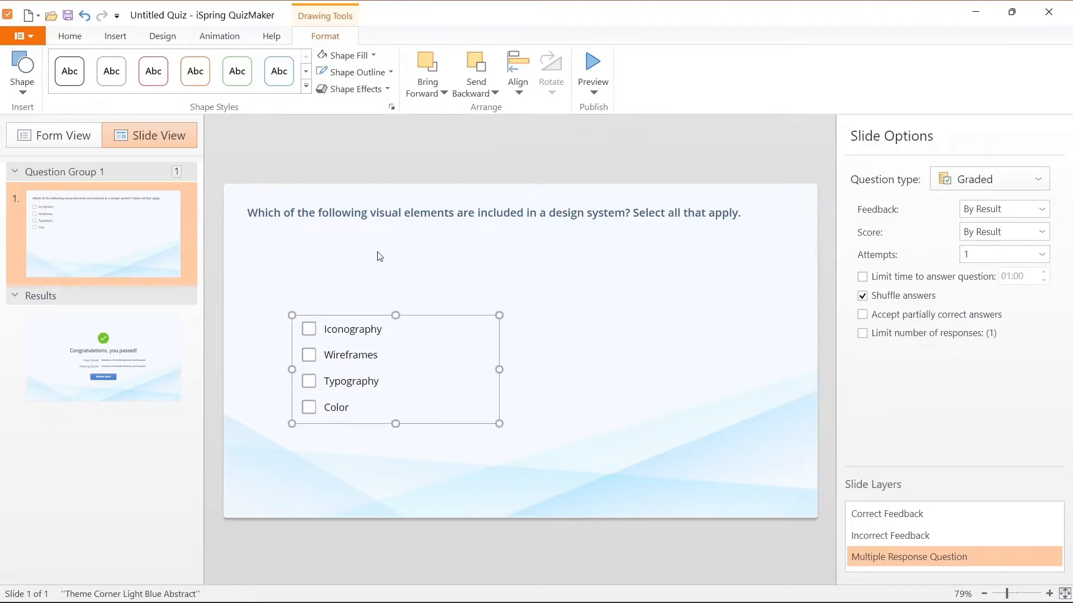
- Format the whole question text with font size 24 and the Raleway SemiBold font
left_click(375, 211)
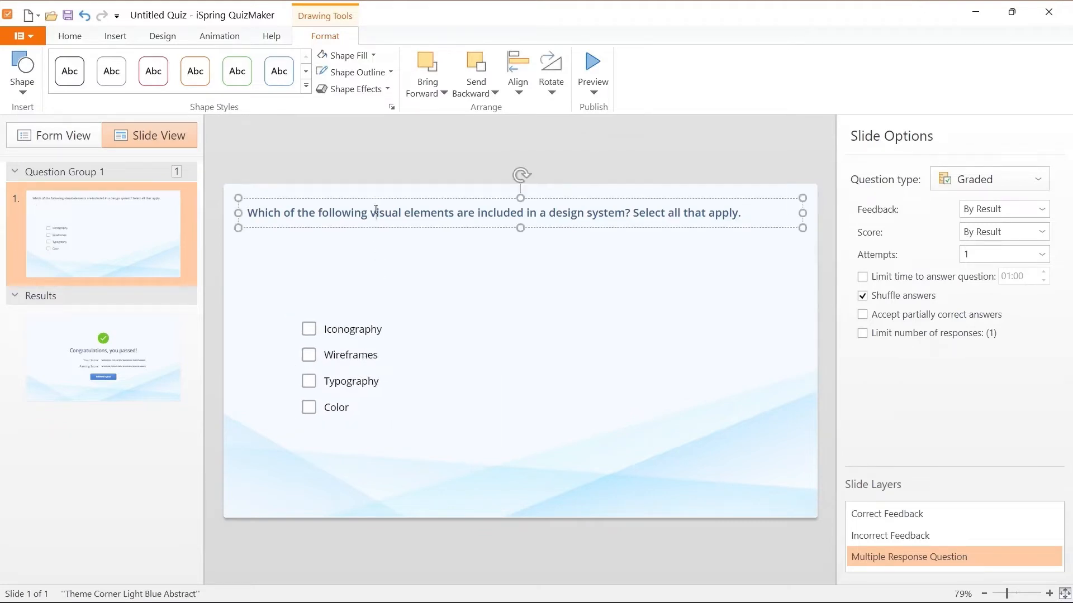
key("ctrl+a")
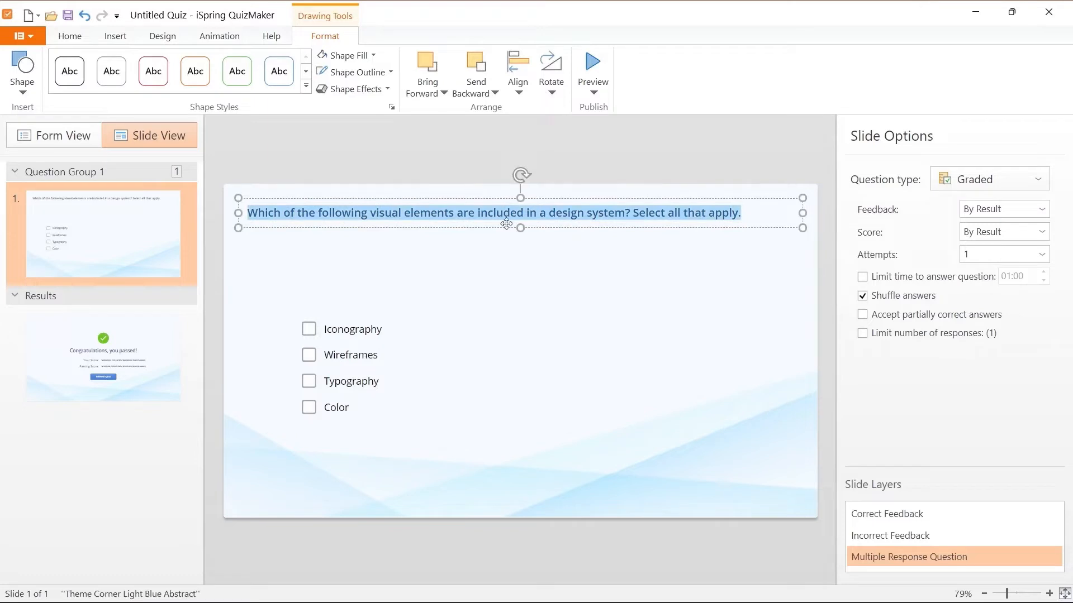
key("Left")
left_click(157, 44)
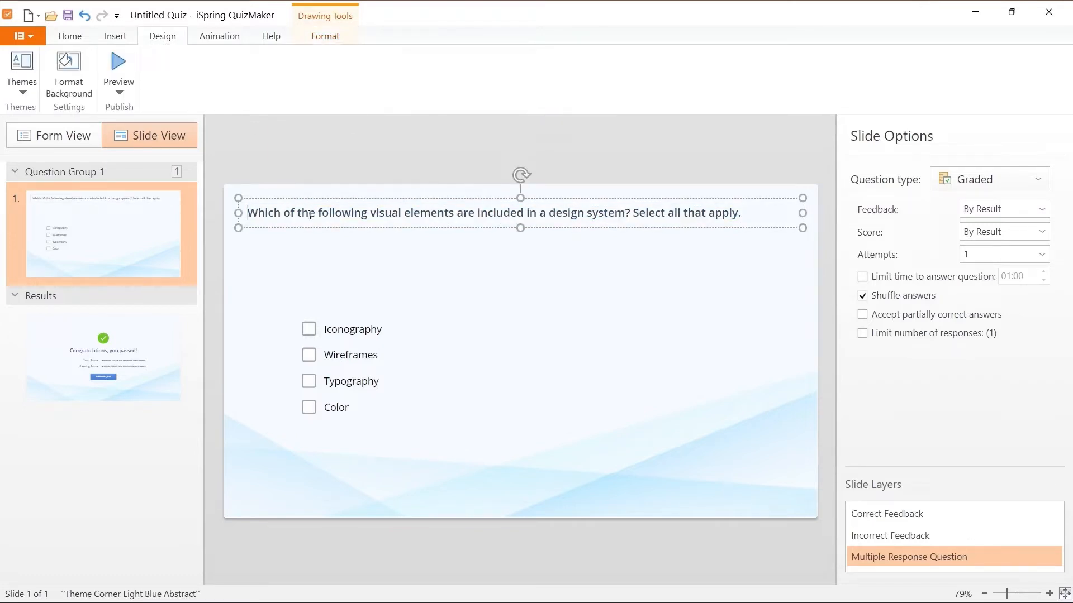
left_click(322, 38)
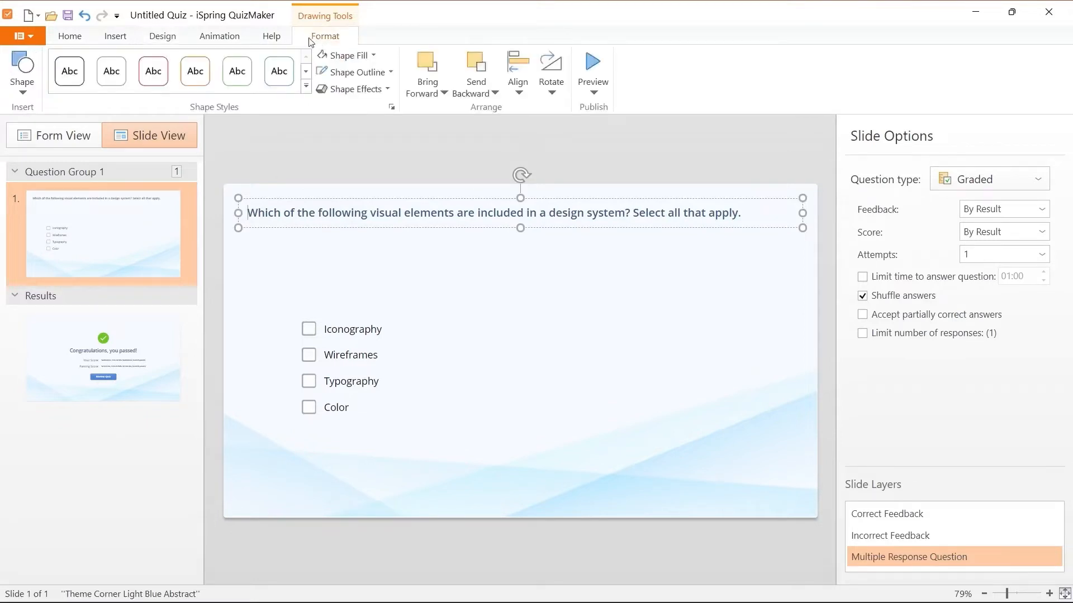
left_click(70, 37)
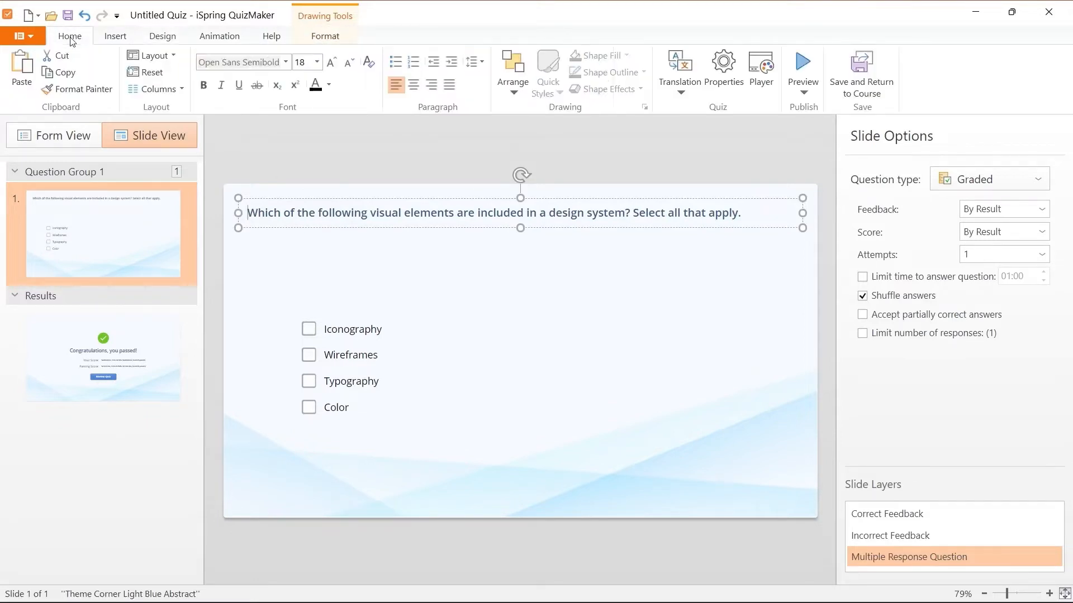
triple_click(319, 214)
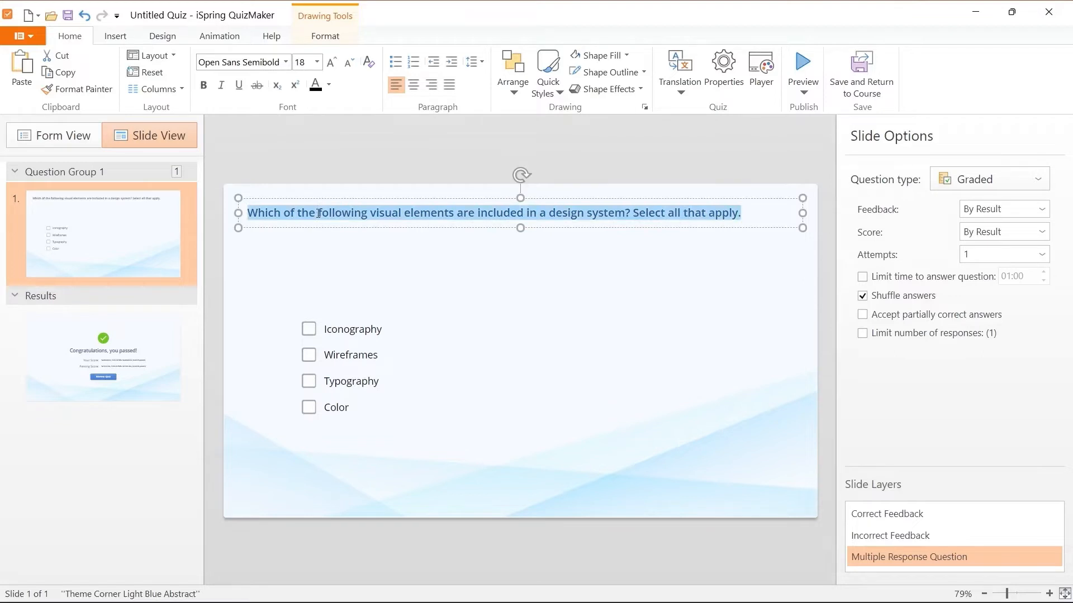
left_click(317, 62)
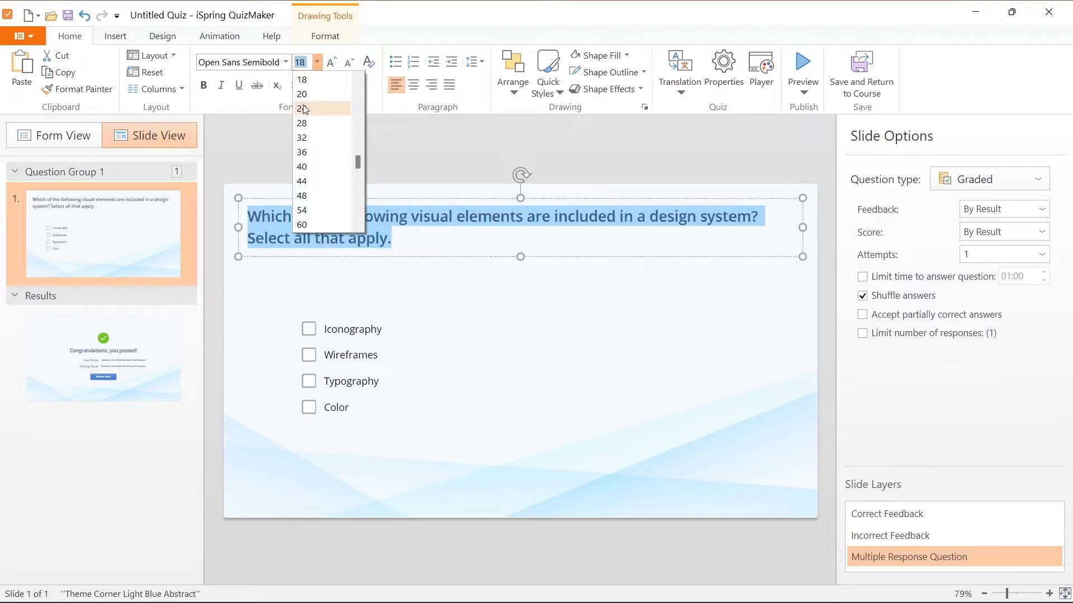
left_click(303, 108)
left_click(285, 62)
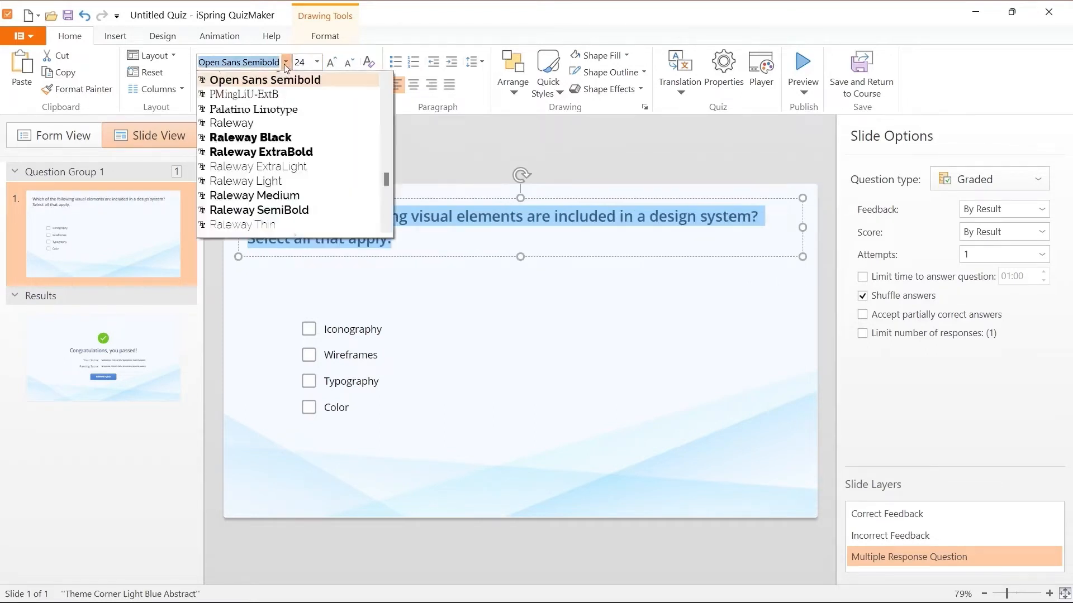
left_click(298, 211)
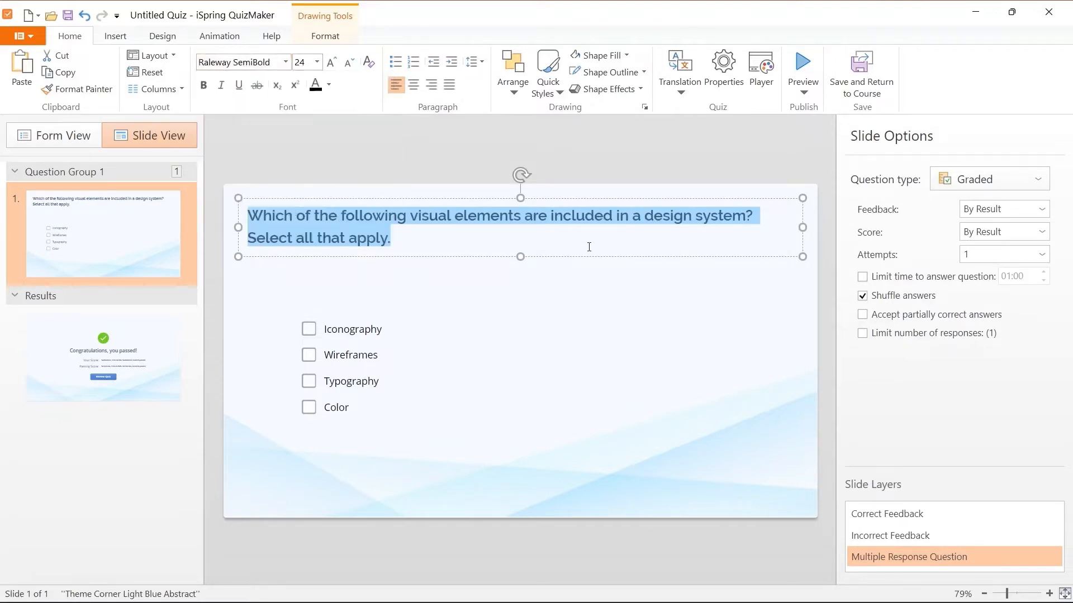
- Narrow the question text box, move it to just above the answer choices, and deselect it
left_click(809, 227)
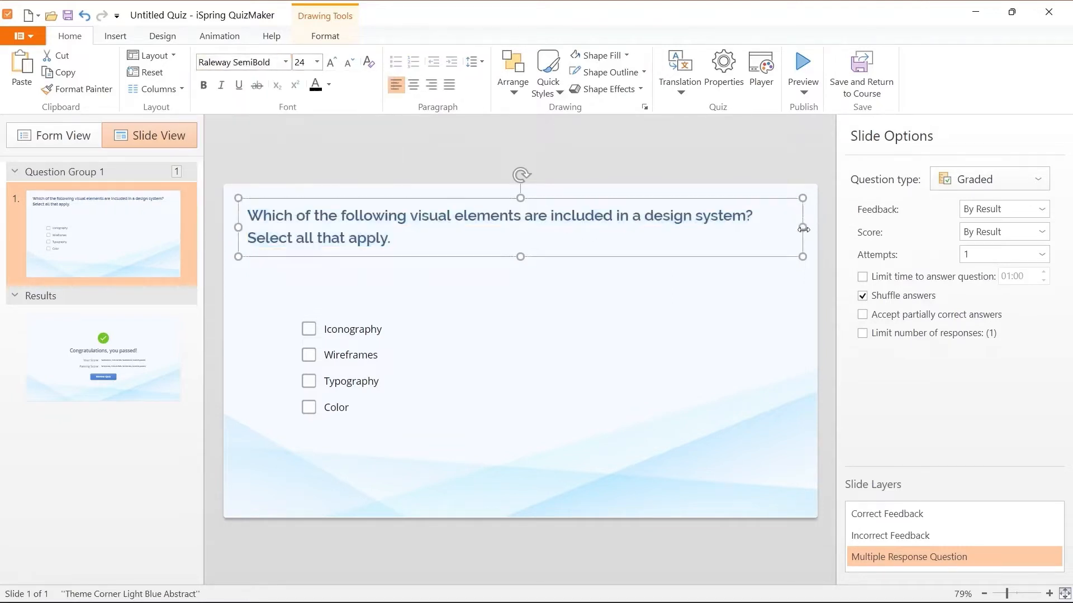
left_click_drag(670, 219, 633, 219)
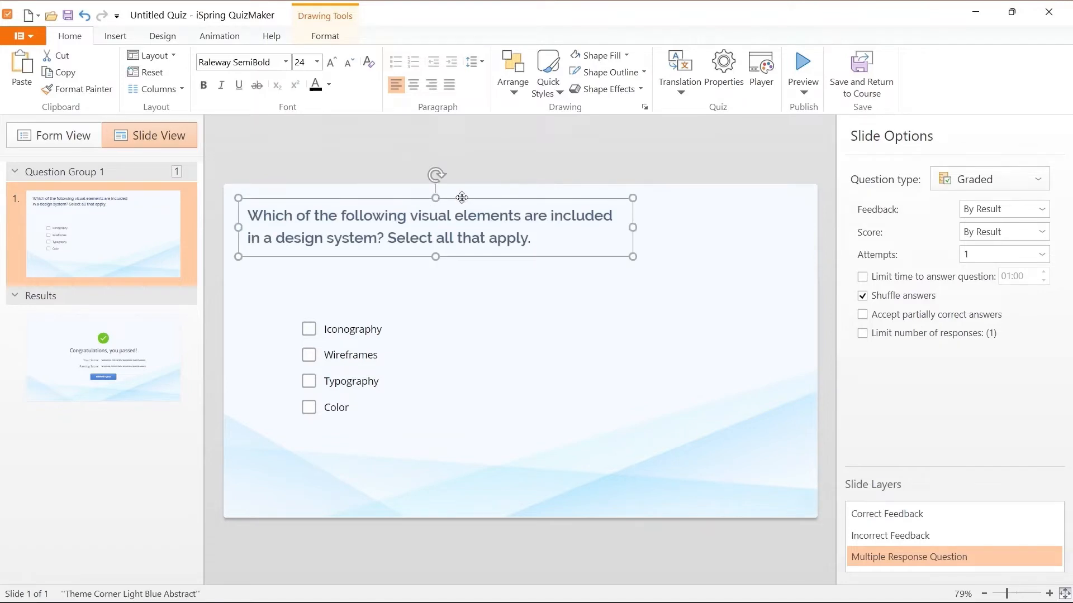
left_click_drag(464, 197, 514, 249)
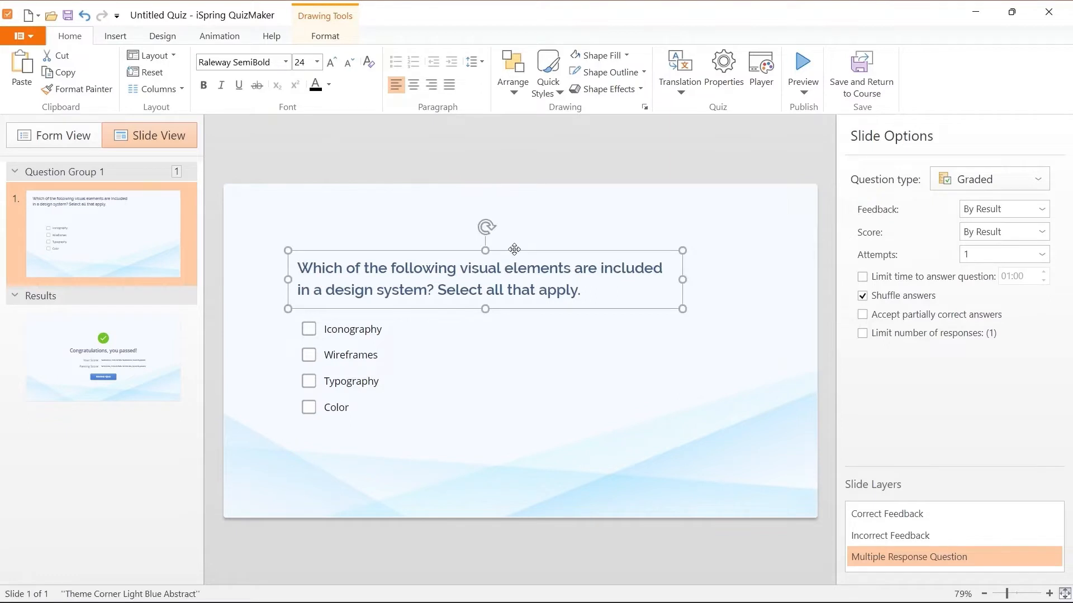
left_click(416, 226)
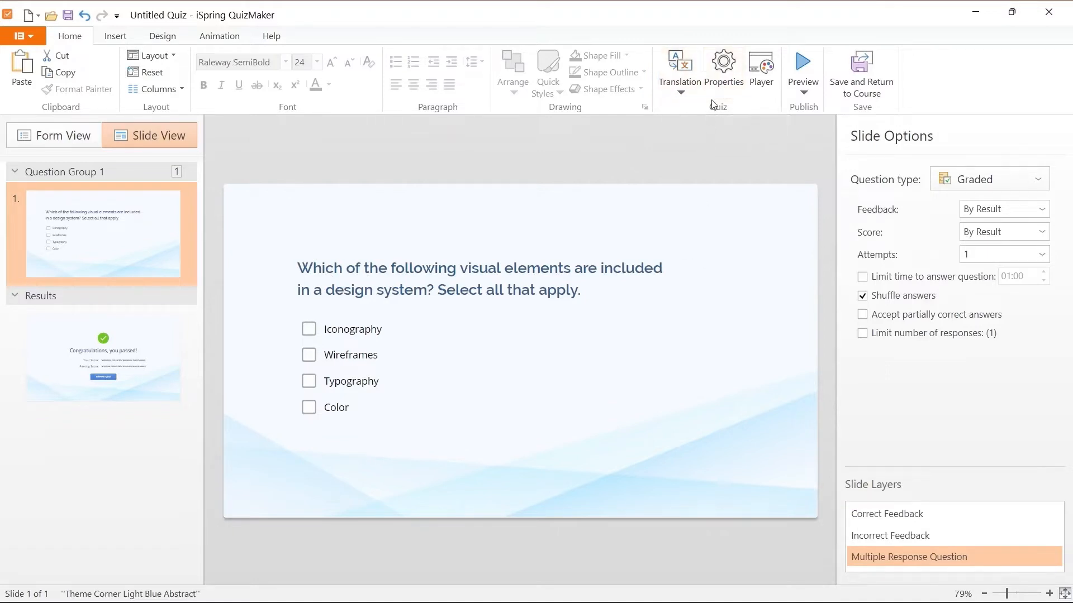
- Set the quiz title to "Visual Element Quize" in the quiz properties
left_click(732, 67)
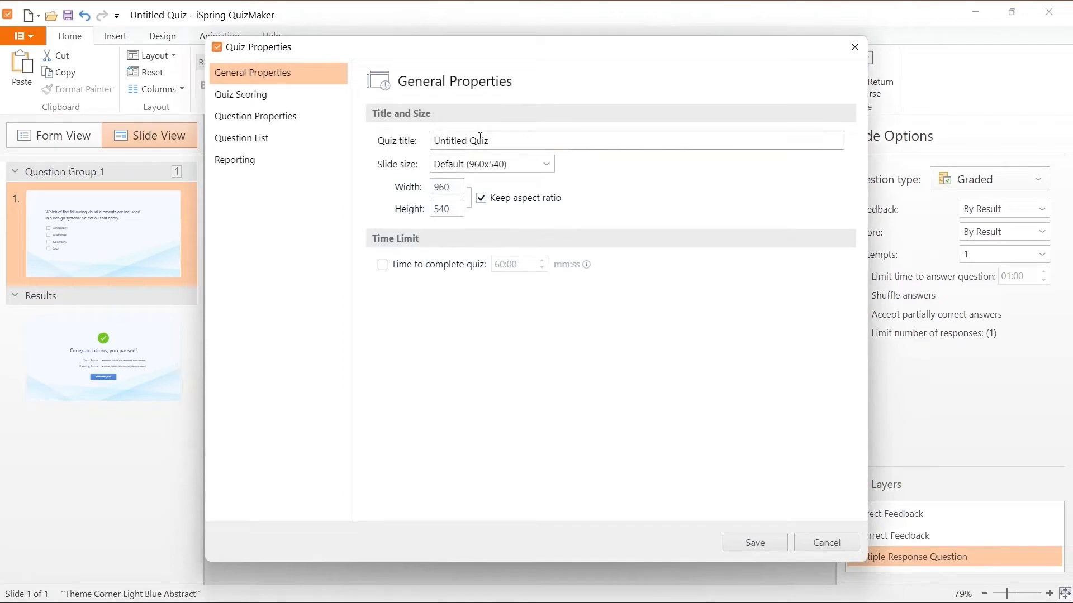
left_click_drag(508, 141, 402, 138)
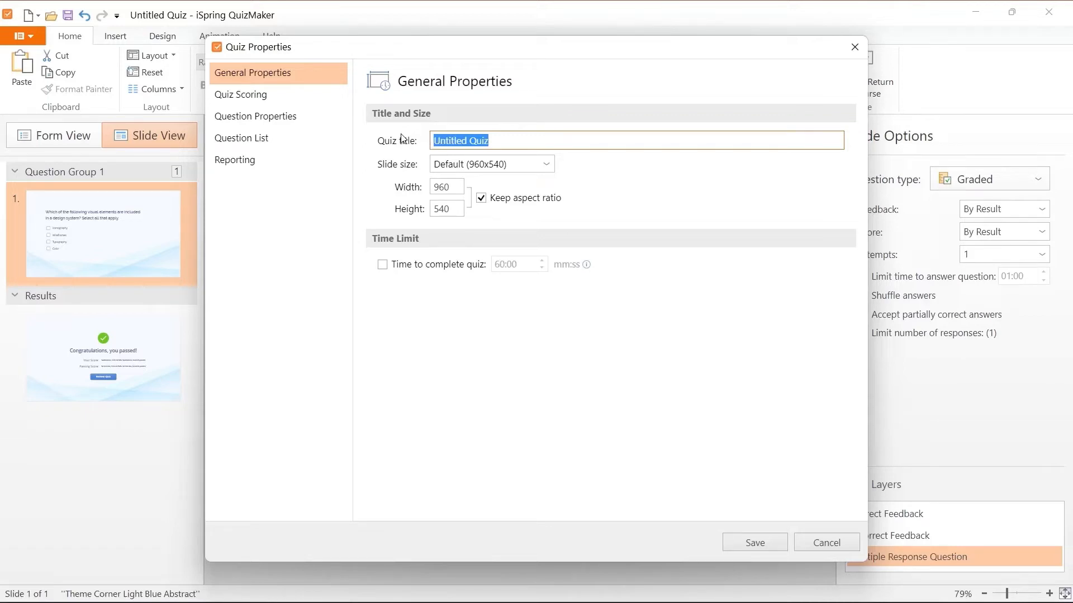
type("Visua")
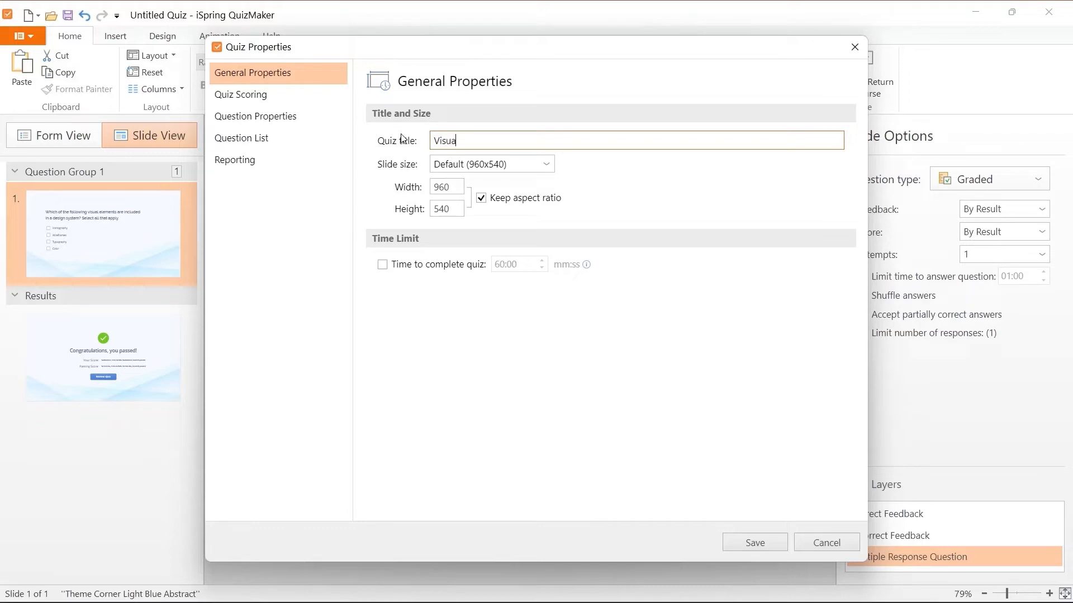
type("l Elemet")
key("BackSpace")
key("BackSpace")
type("nt")
- Review the quiz scoring and question properties, keep feedback shown for graded questions, and save the quiz properties
left_click(246, 93)
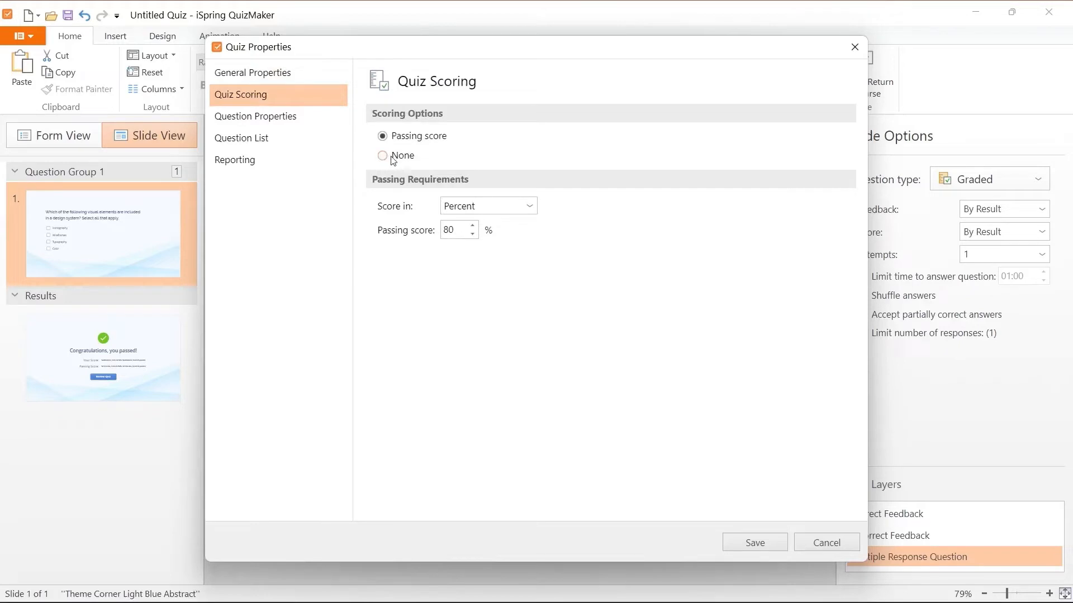
left_click(269, 123)
left_click(383, 379)
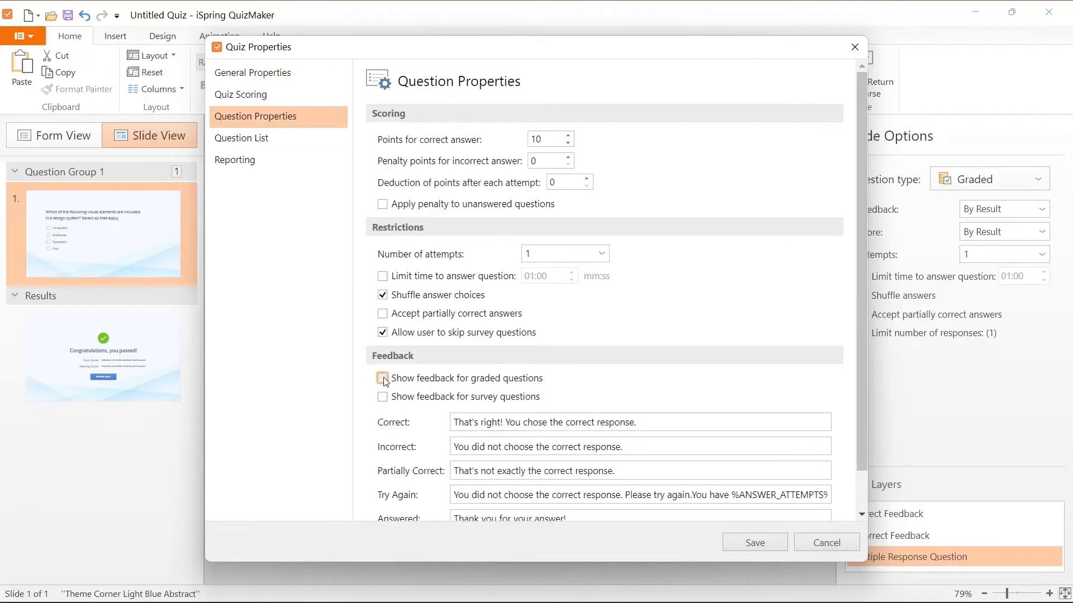
left_click(383, 379)
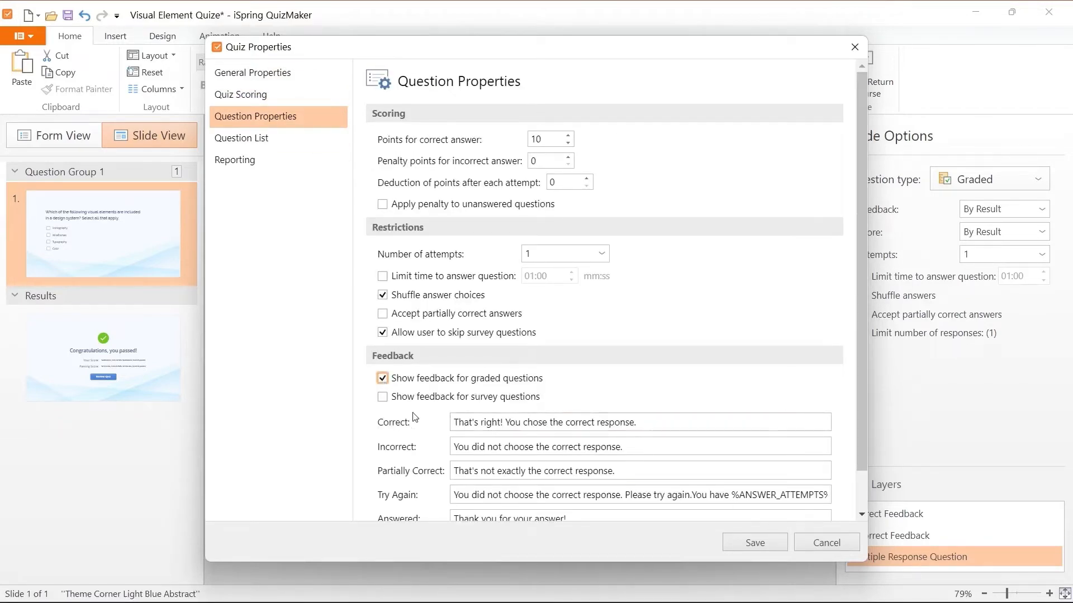
scroll(414, 418, "down", 1)
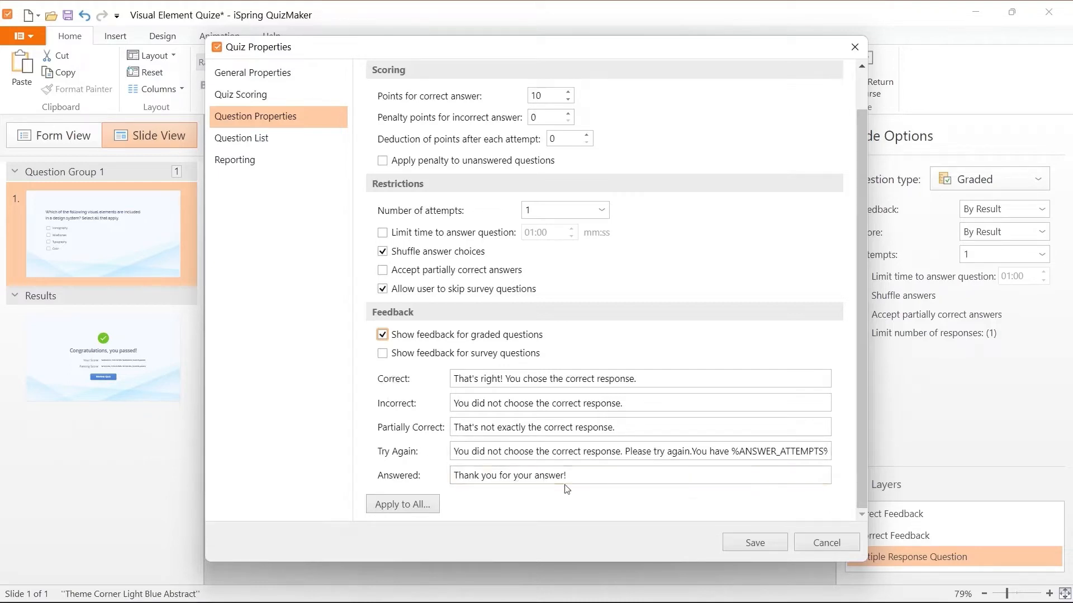
left_click(754, 543)
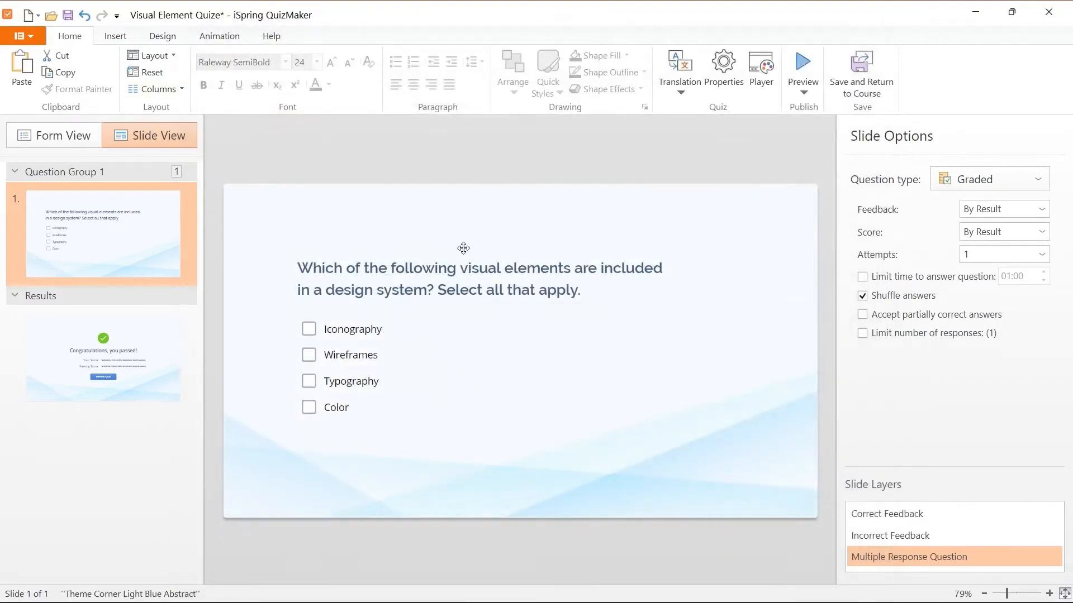
- In the player settings, toggle Show results for the question list, set the radio button and checkbox highlight to blue 8FB1D5, and apply
left_click(763, 79)
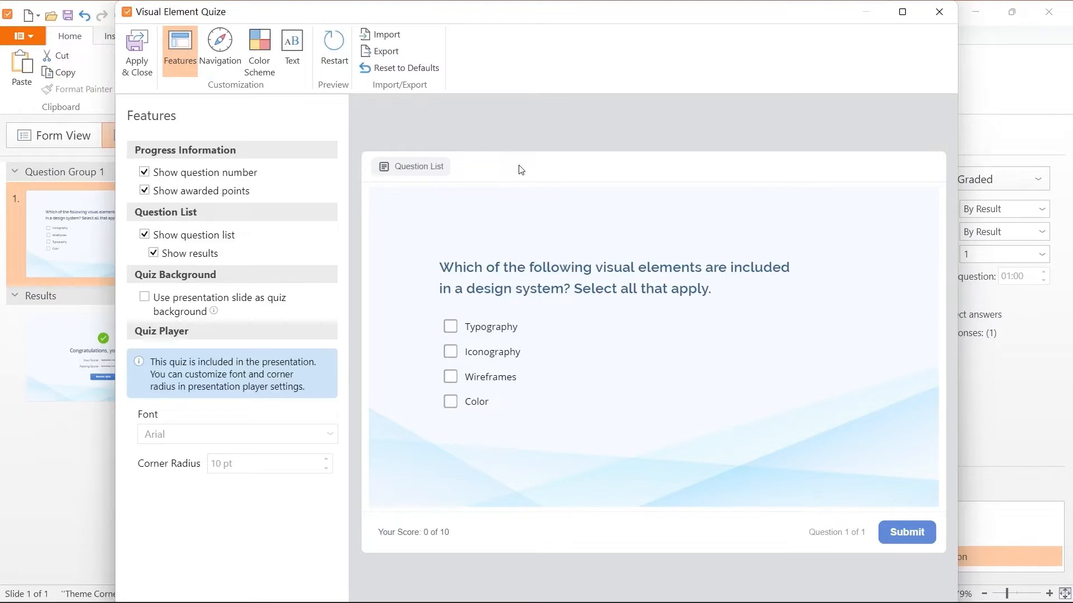
left_click(153, 253)
left_click(262, 69)
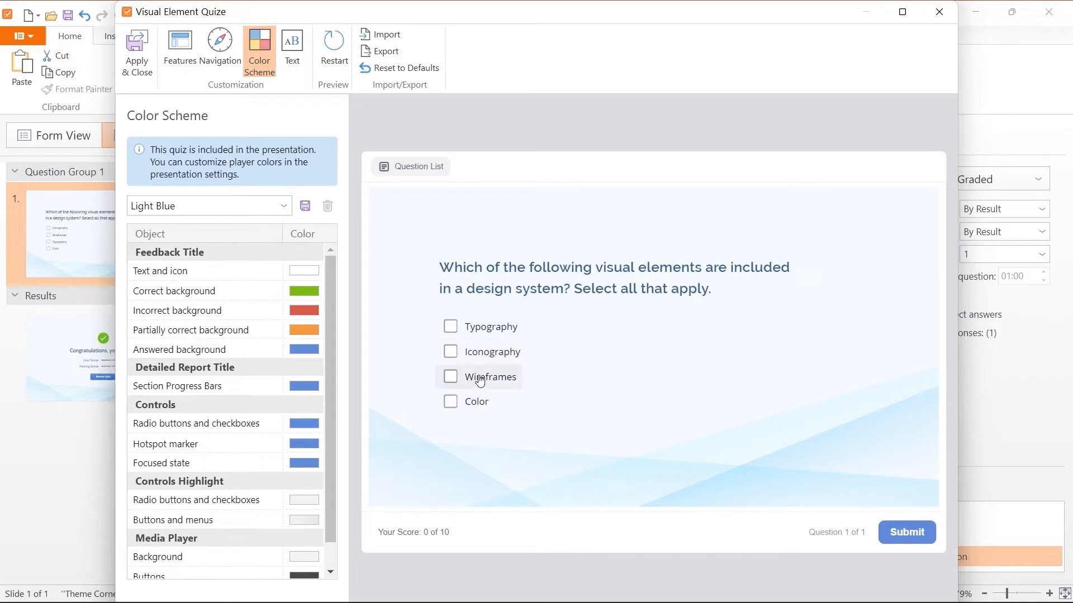
scroll(285, 419, "down", 1)
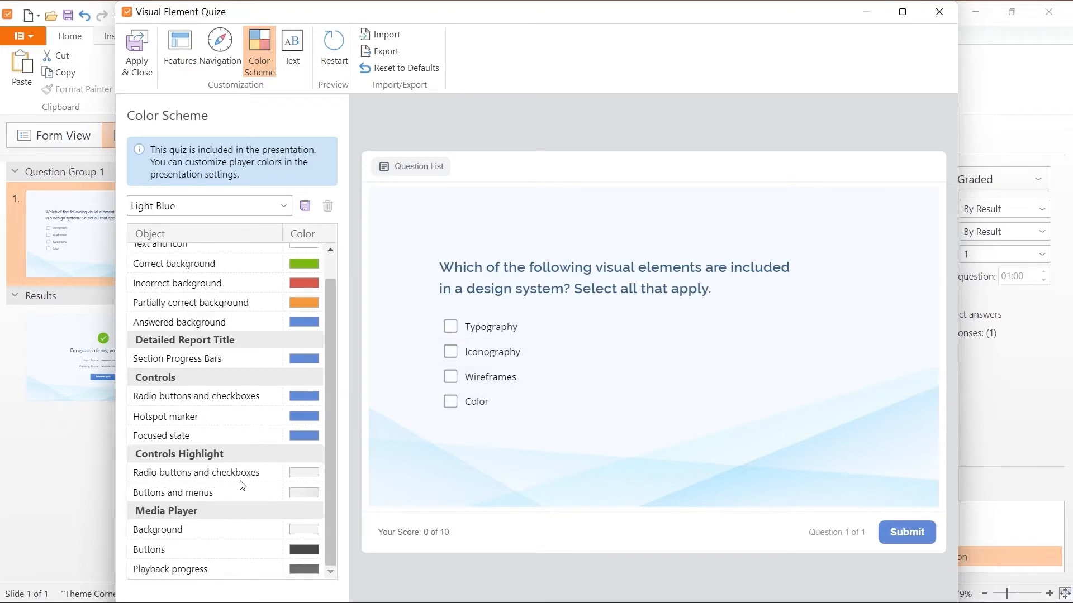
left_click(302, 476)
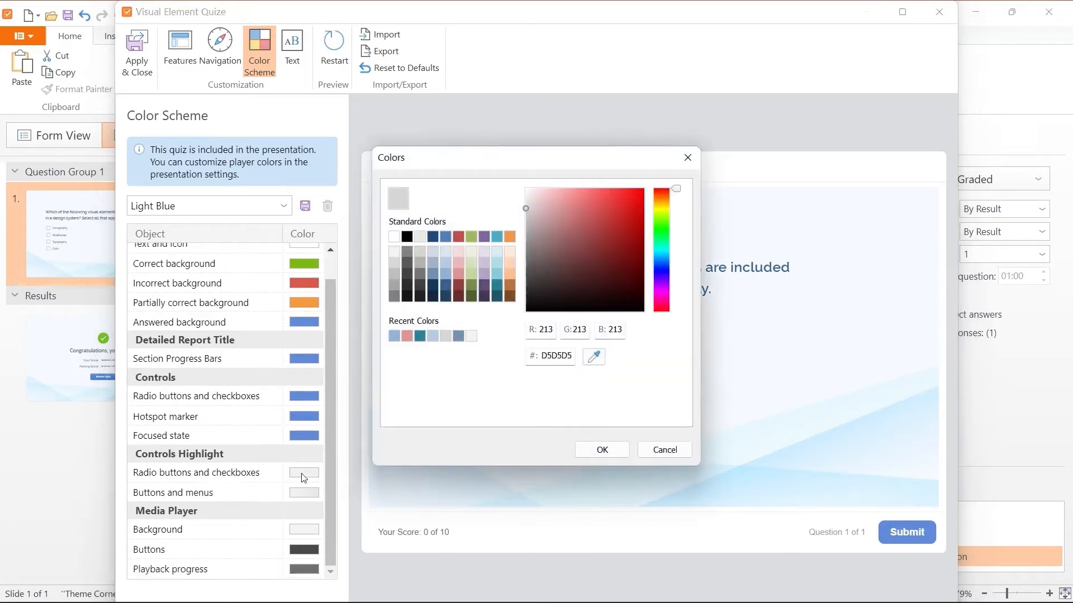
left_click(446, 276)
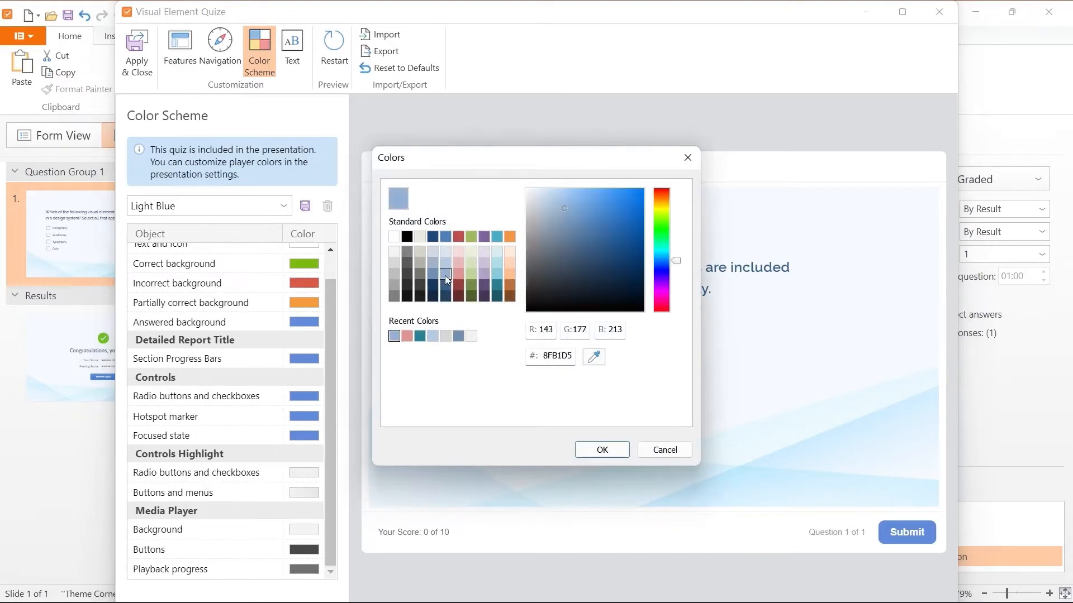
left_click(601, 450)
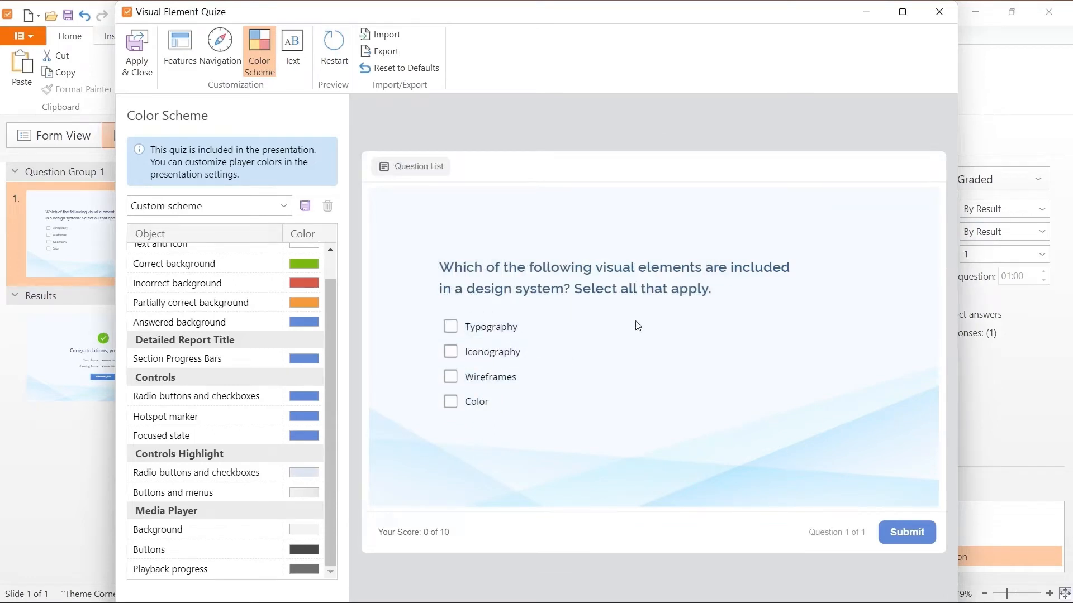
left_click(140, 68)
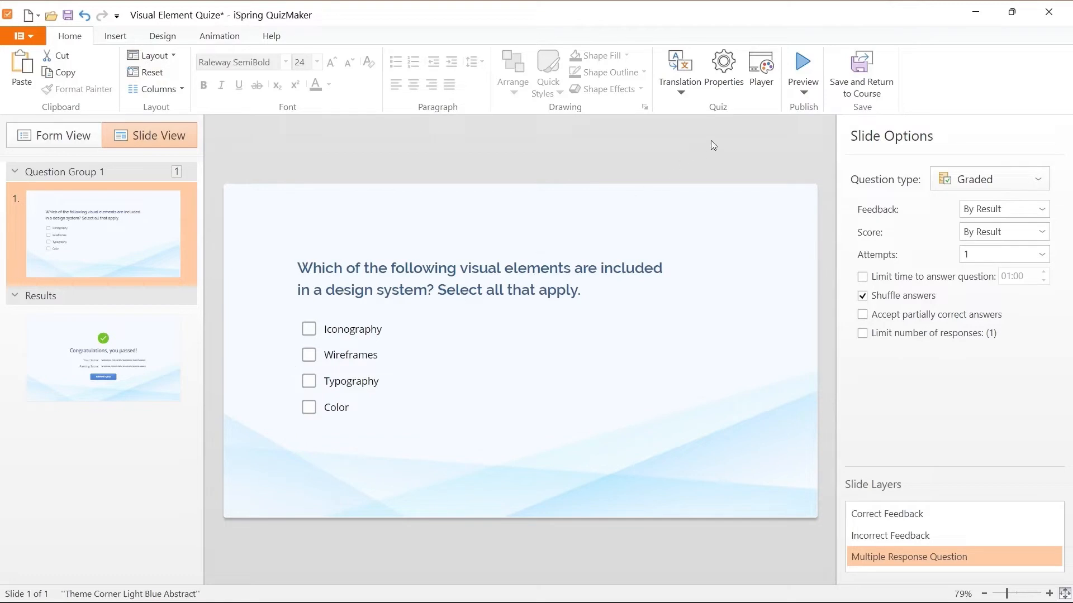
- Preview the quiz by submitting Iconography, Typography and Color as answers, check the results, and close the preview
left_click(801, 65)
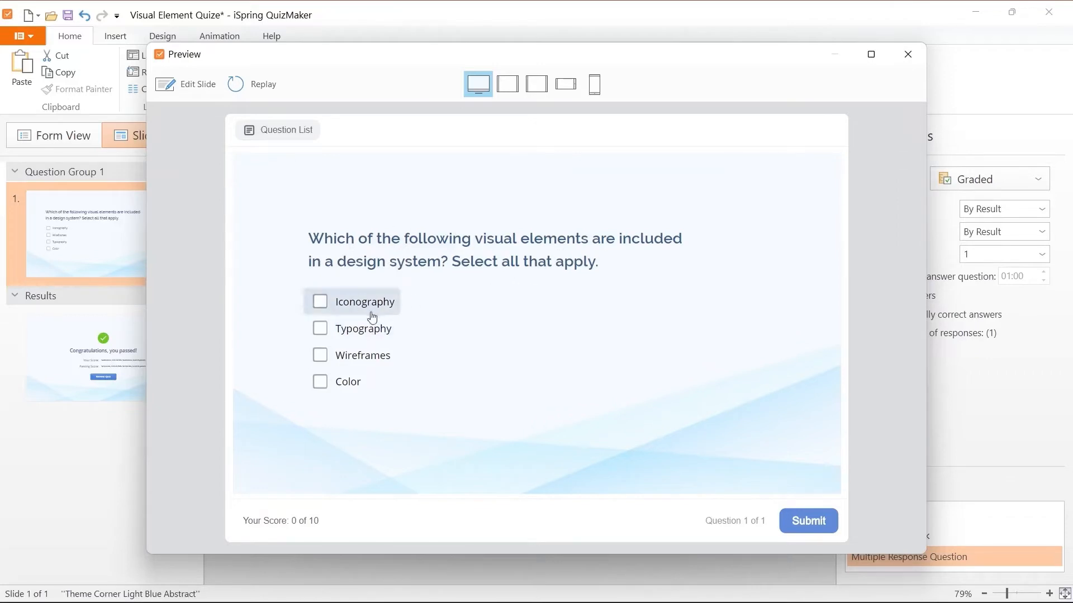
left_click(336, 310)
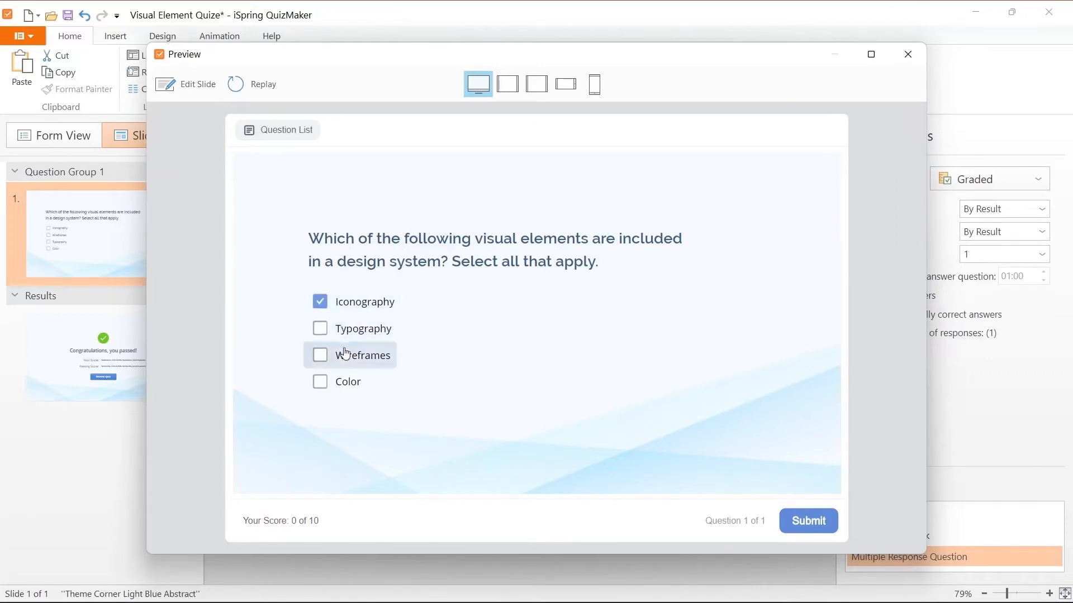
left_click(342, 336)
left_click(342, 359)
left_click(343, 363)
left_click(344, 383)
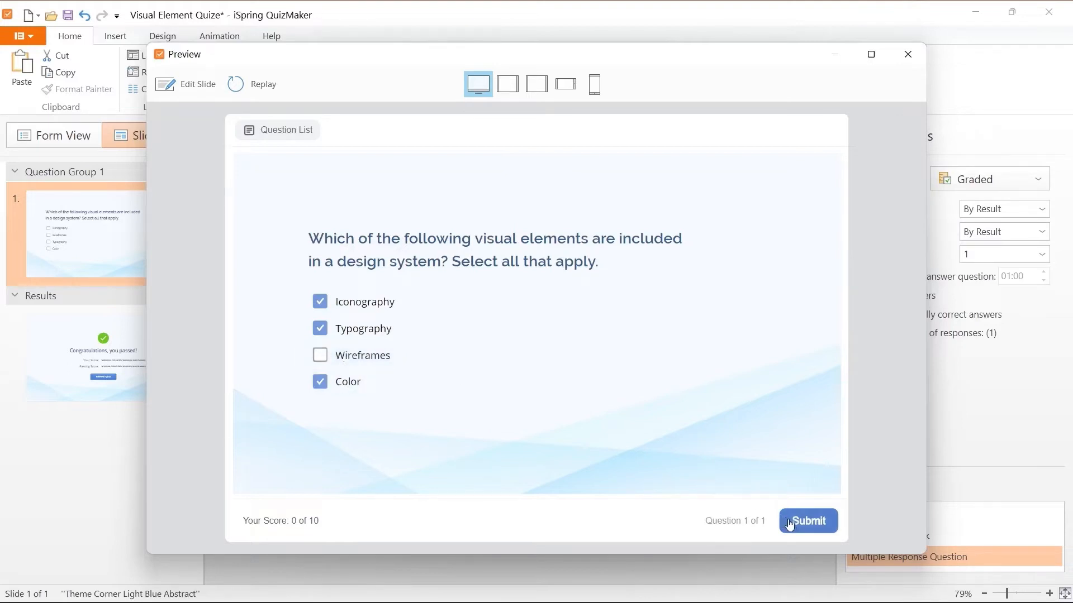
left_click(808, 521)
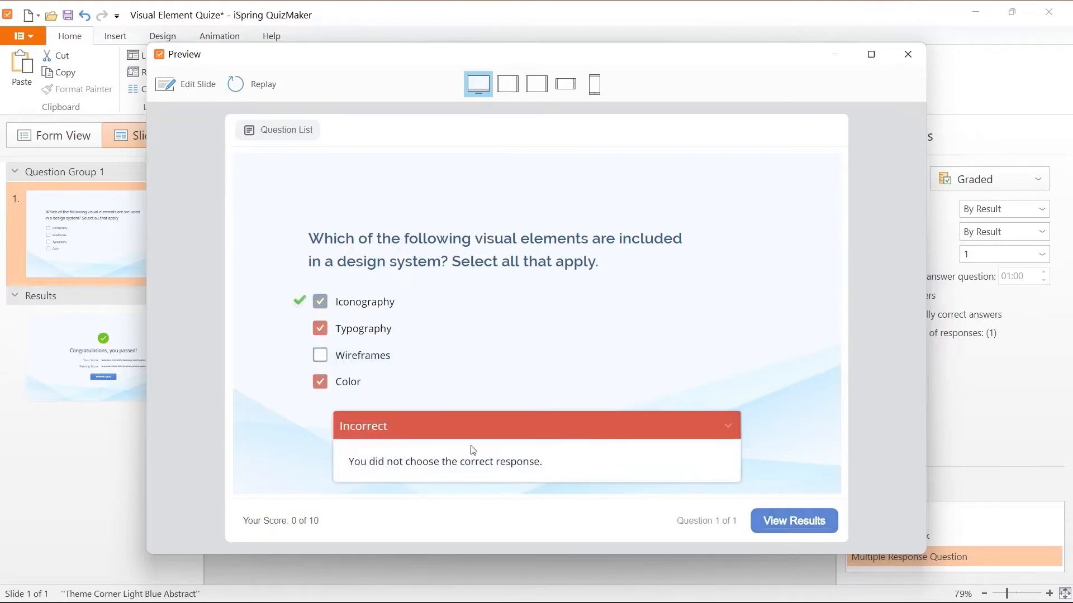
left_click(782, 531)
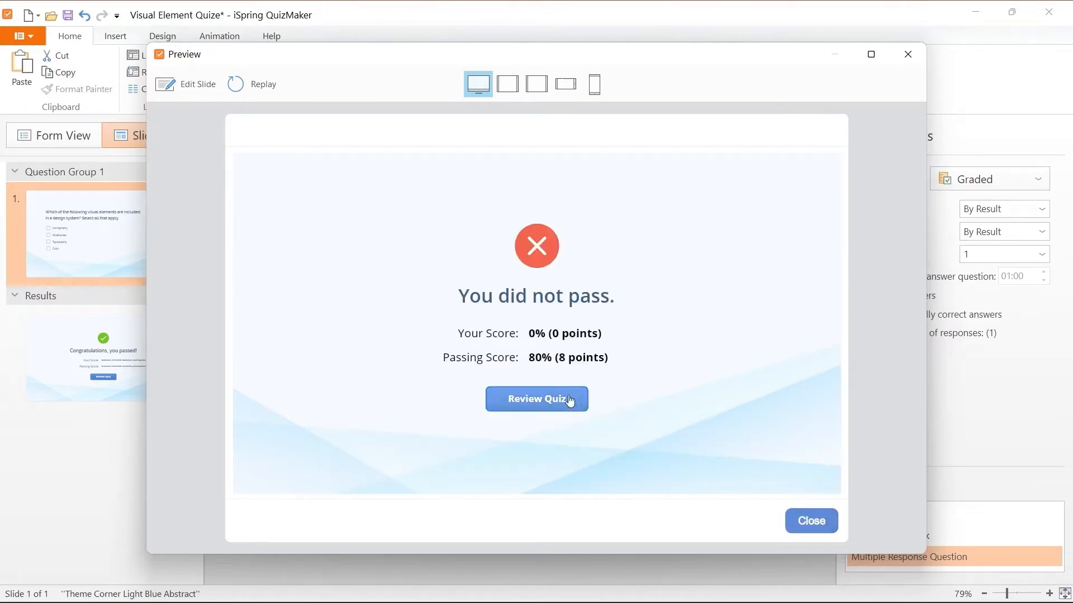
left_click(813, 521)
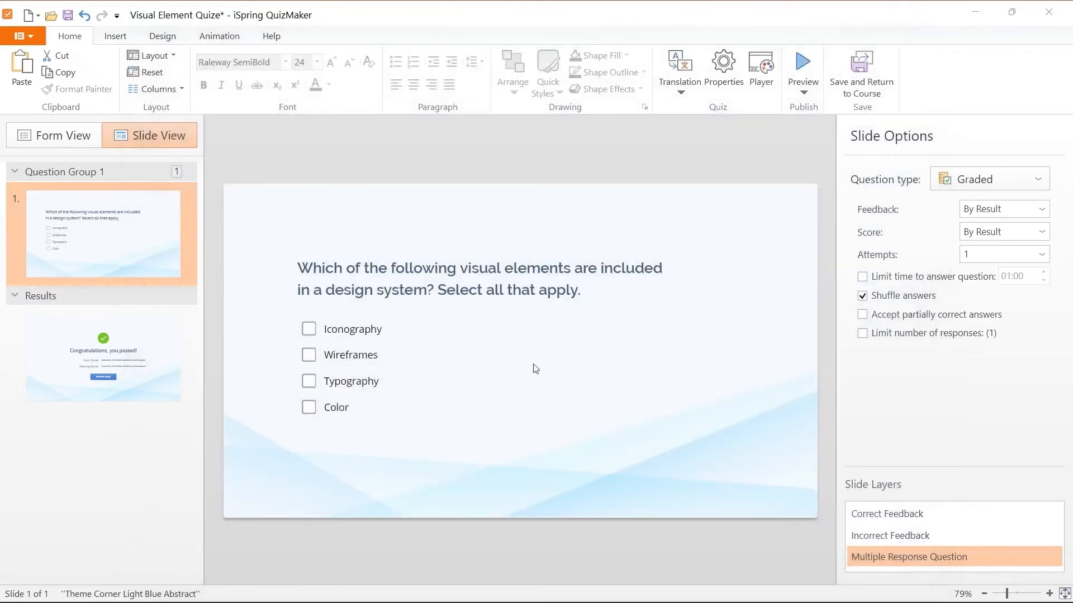
- In the question's form view, mark Typography and Color as correct choices in addition to Iconography
left_click(66, 138)
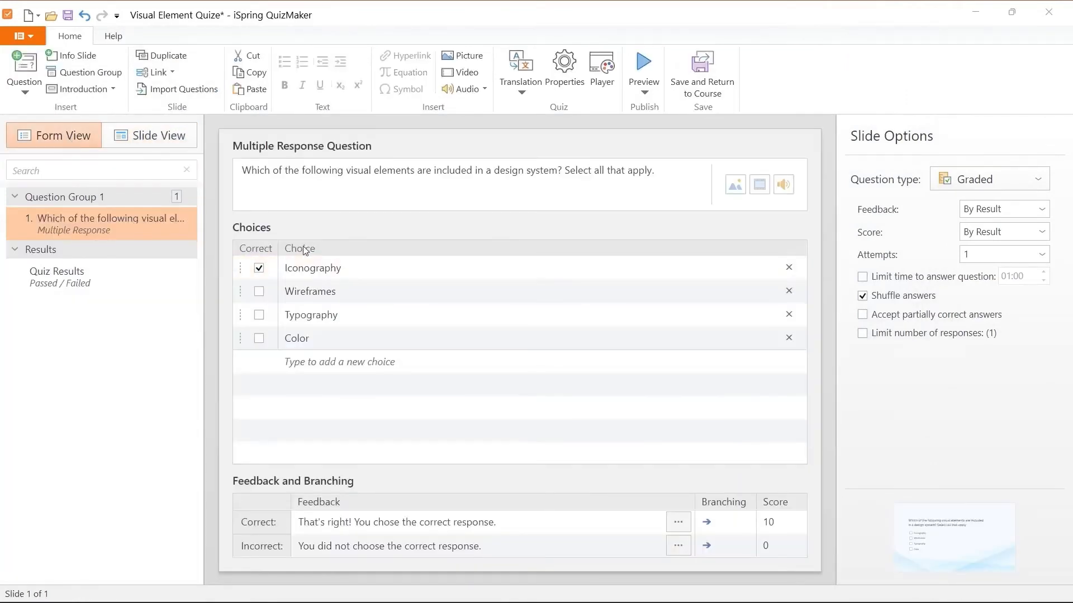
left_click(258, 275)
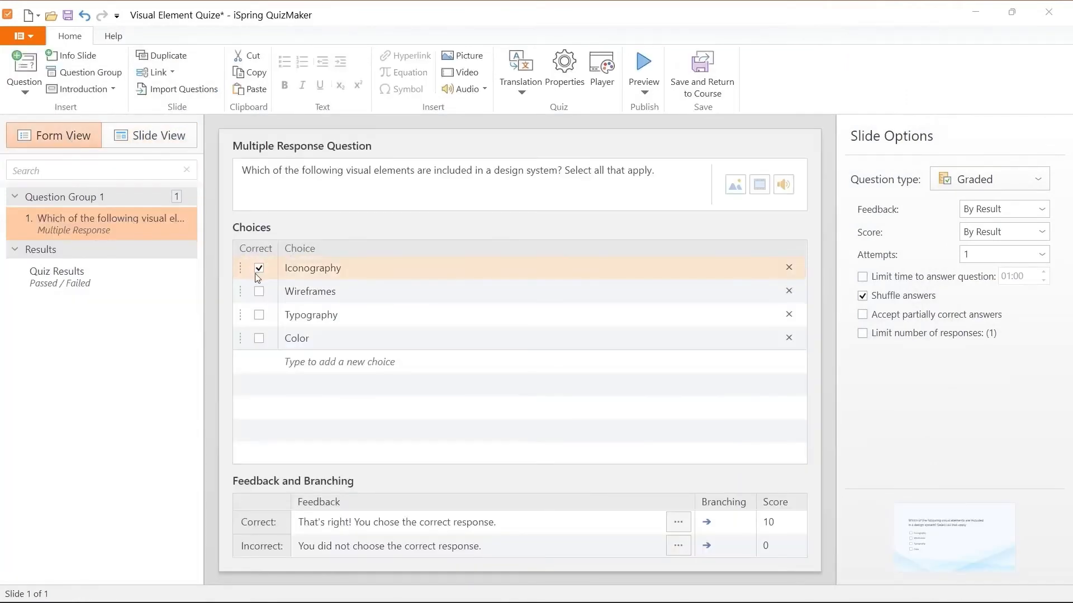
left_click(260, 315)
left_click(260, 336)
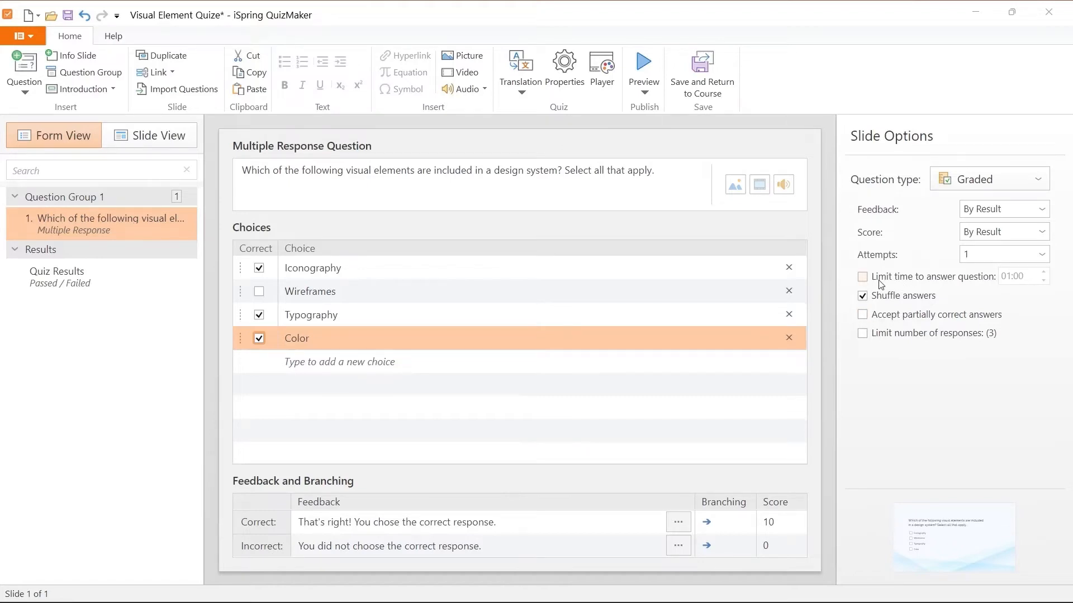
- Preview the quiz again with Iconography, Color and Typography submitted to test the corrected answer key, view the results, and close it
left_click(644, 65)
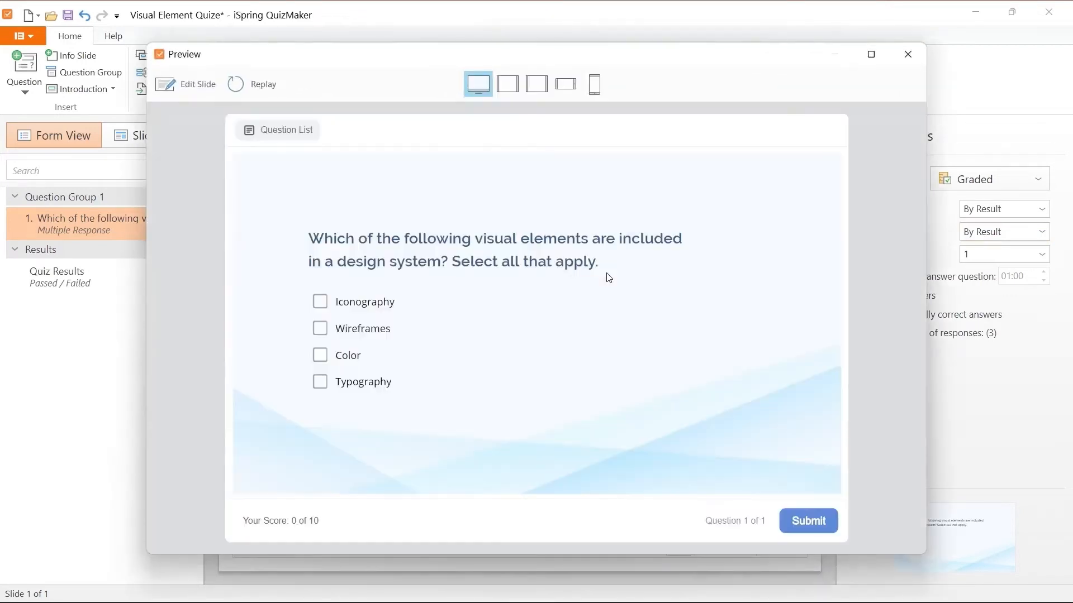
left_click(360, 302)
left_click(351, 360)
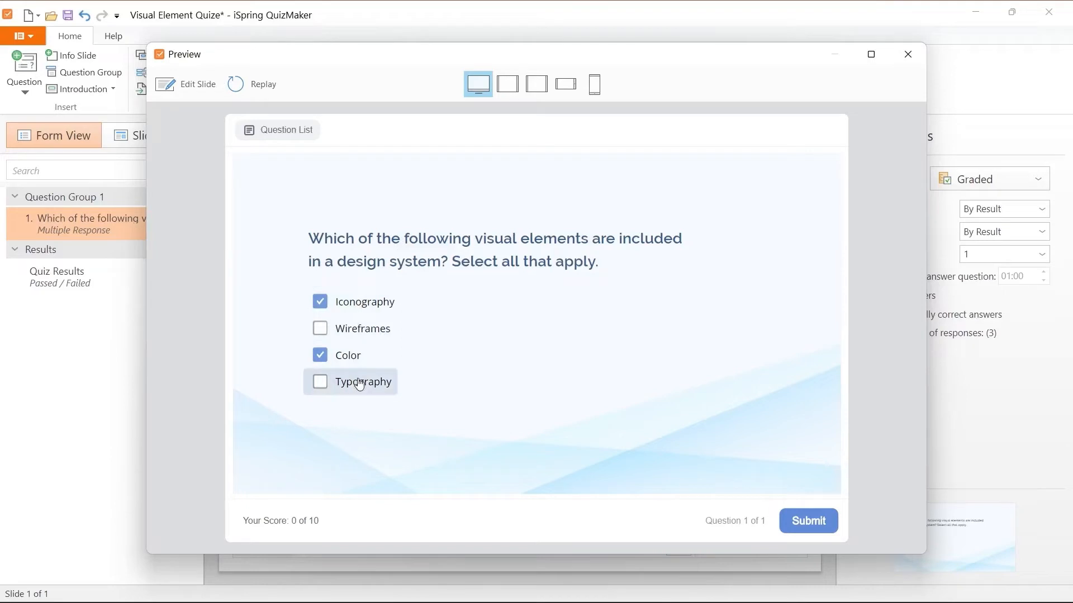
left_click(360, 384)
left_click(802, 519)
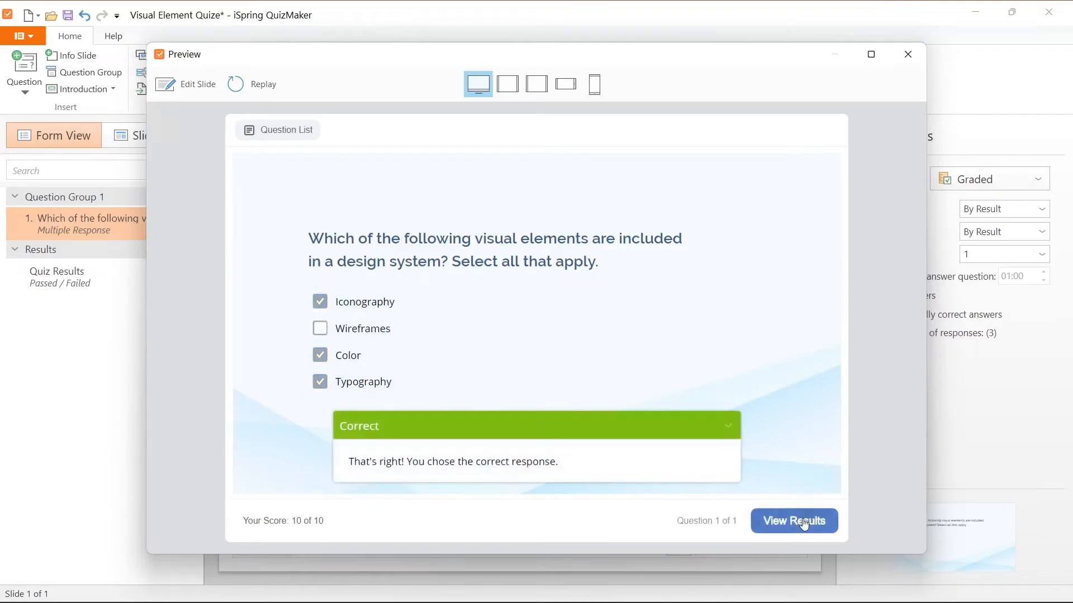
left_click(803, 522)
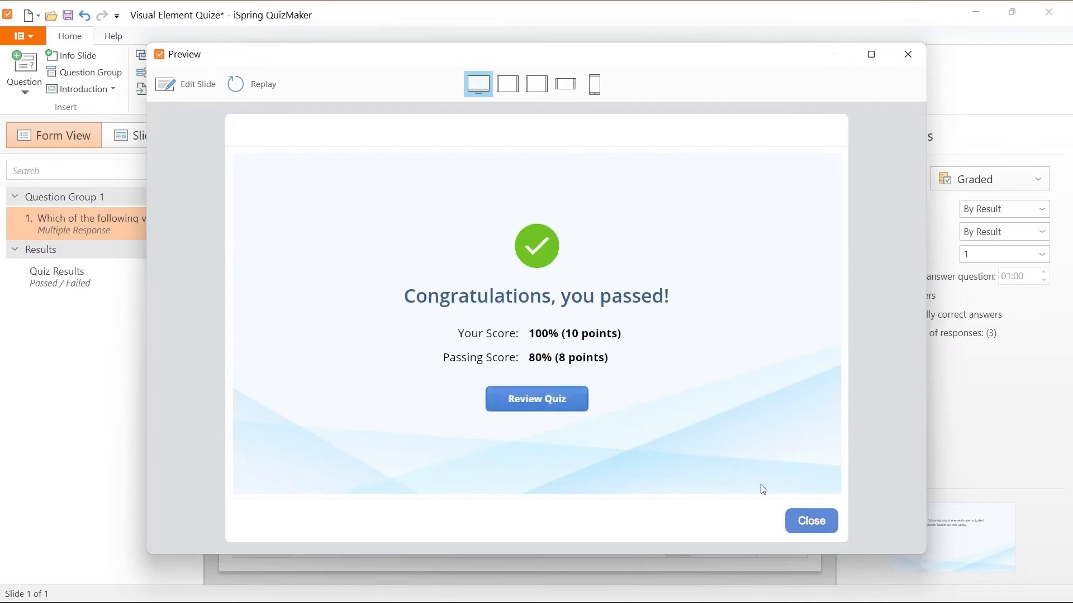
left_click(797, 517)
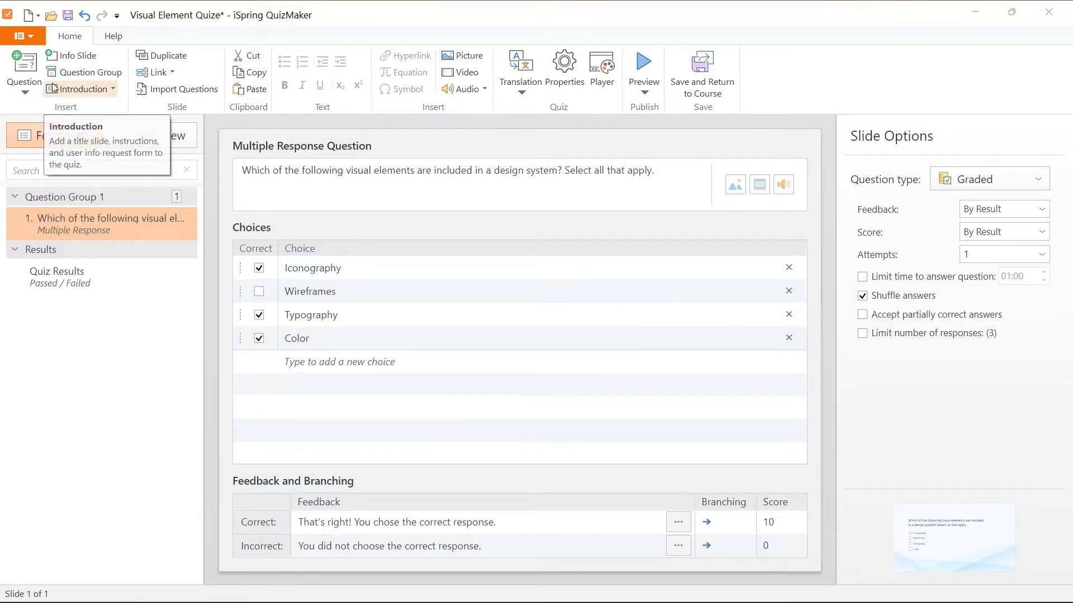
- Save the quiz and return to the course
left_click(707, 65)
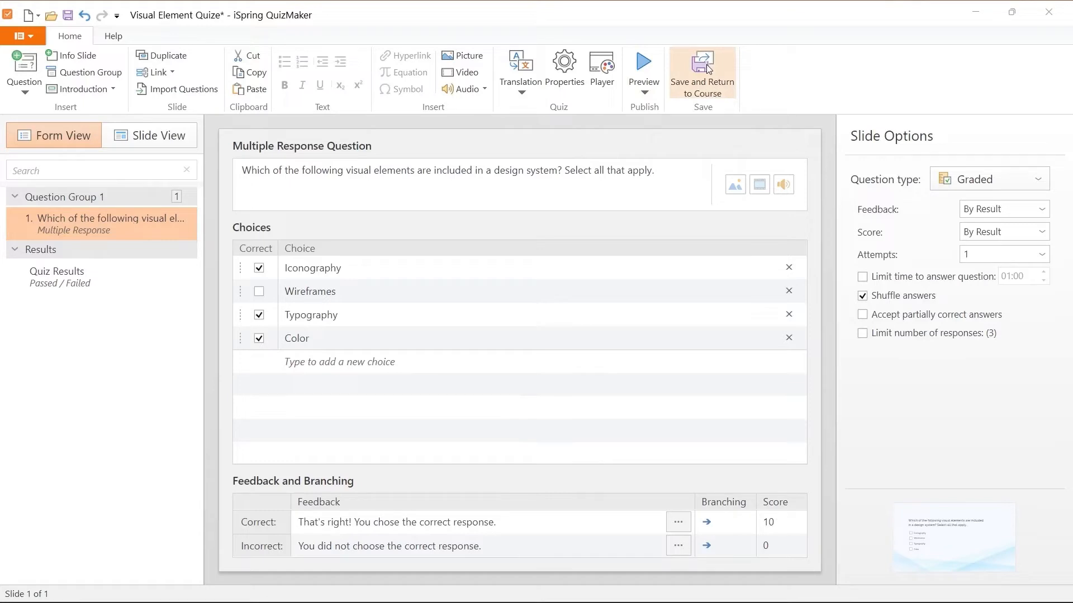